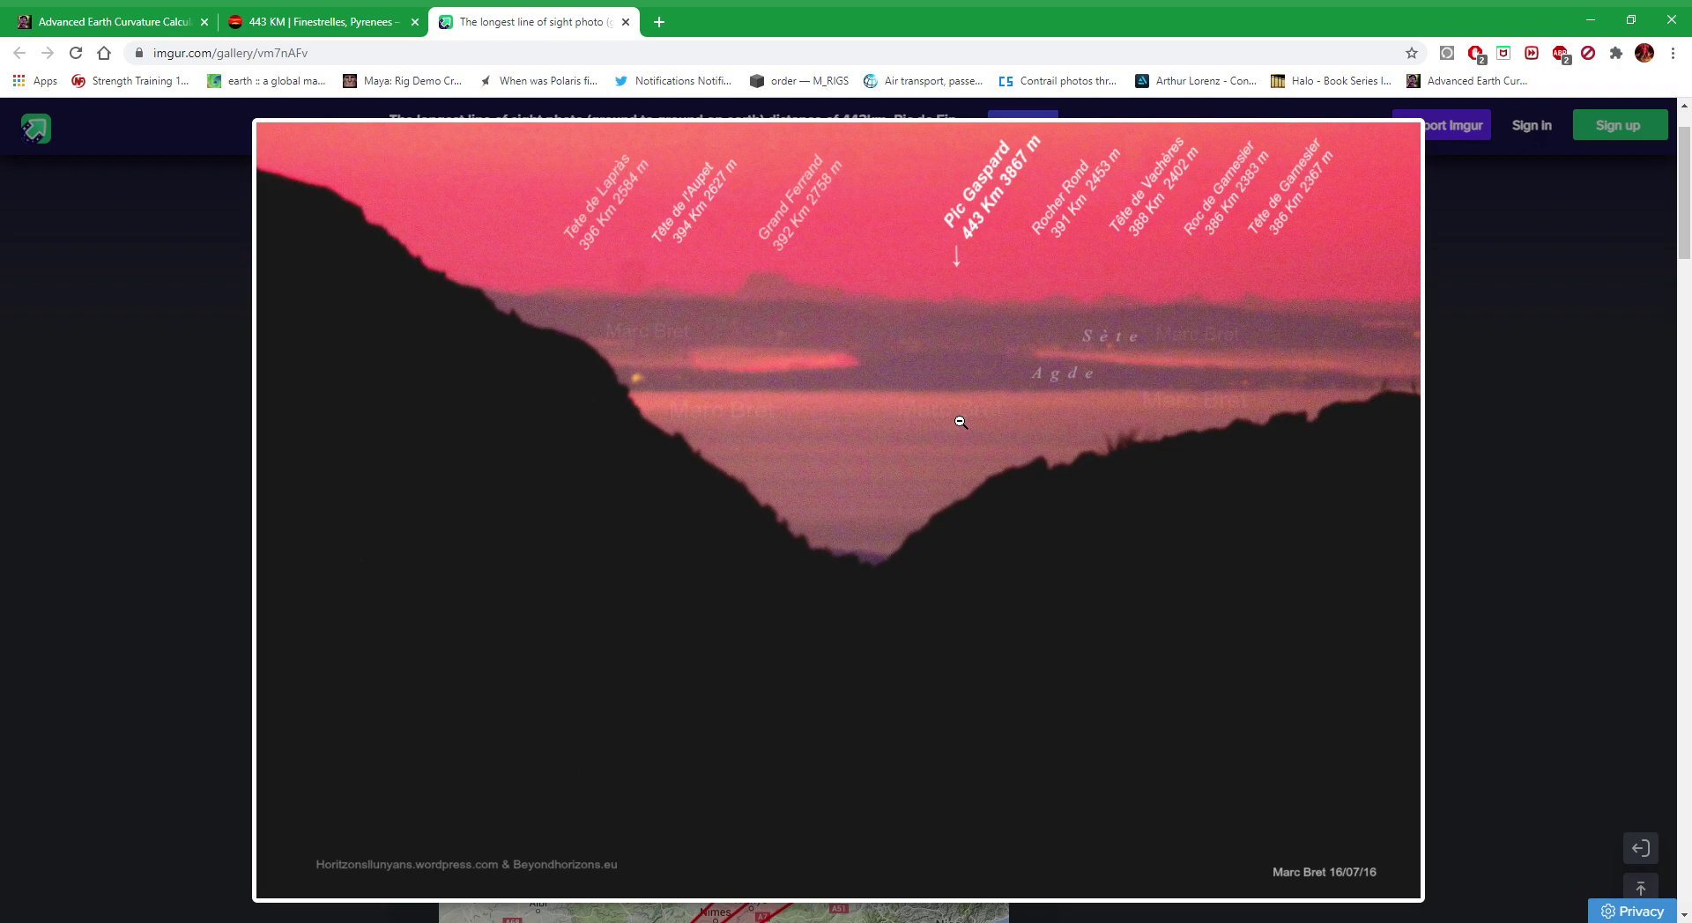
# View the Beyond Horizons 443 km article, then return to the labelled Pic Gaspard photo
pyautogui.click(339, 19)
pyautogui.click(494, 21)
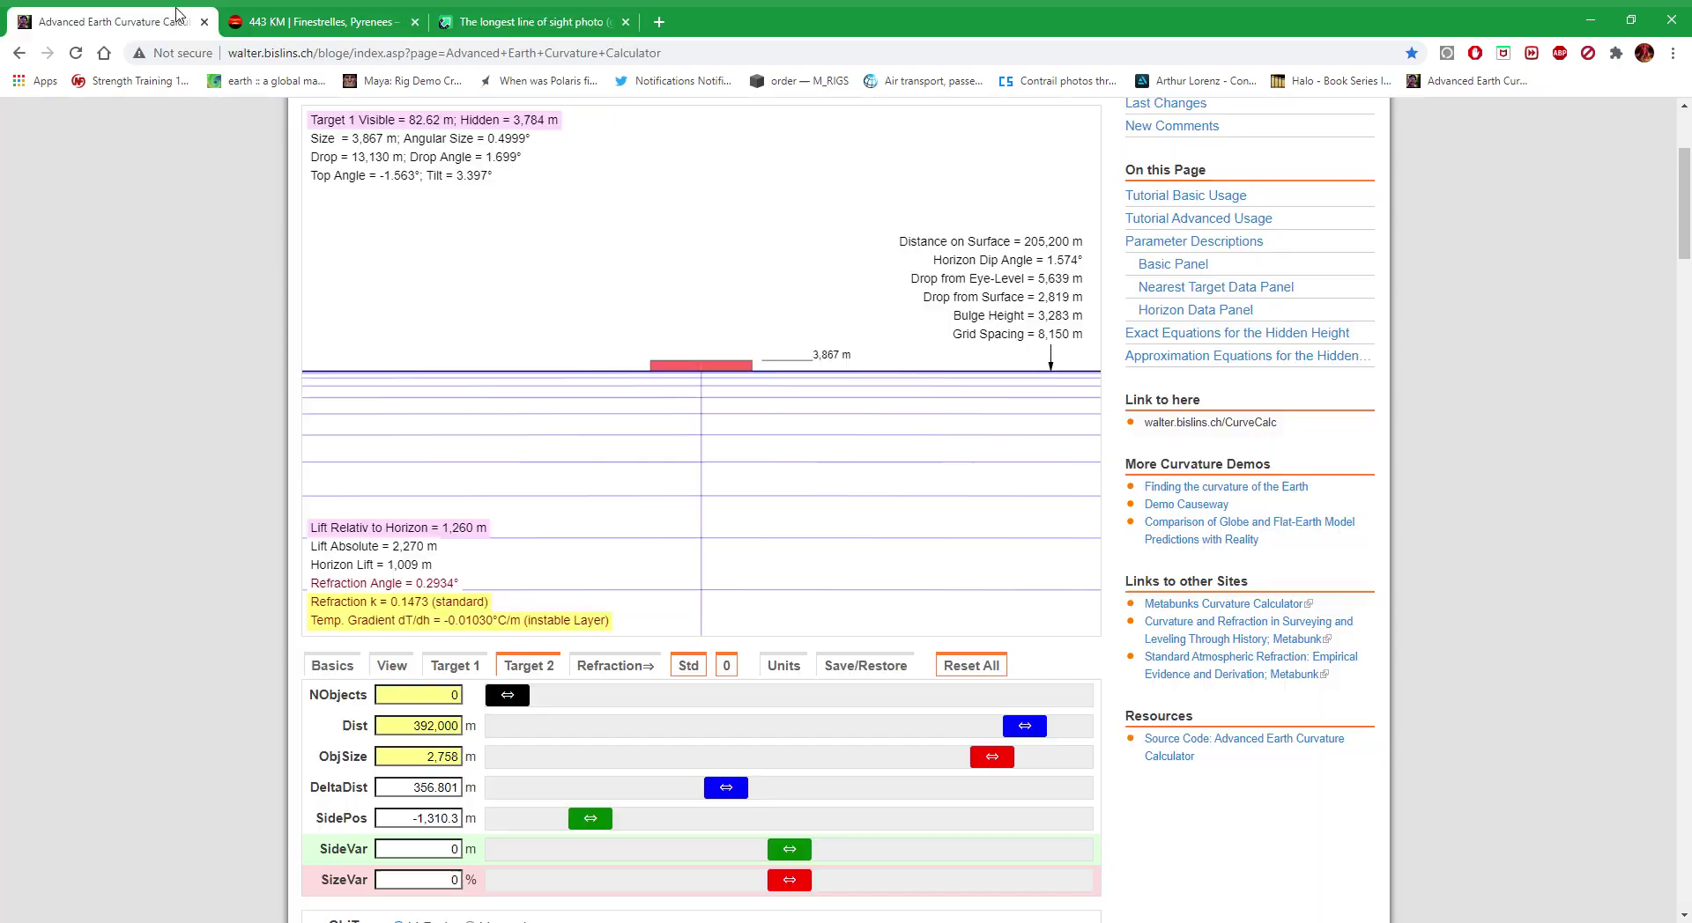
# Show Target 1's basic settings: 2,820 m observer height, 443,000 m distance, 3,867 m size
pyautogui.click(171, 22)
pyautogui.click(469, 680)
pyautogui.click(348, 669)
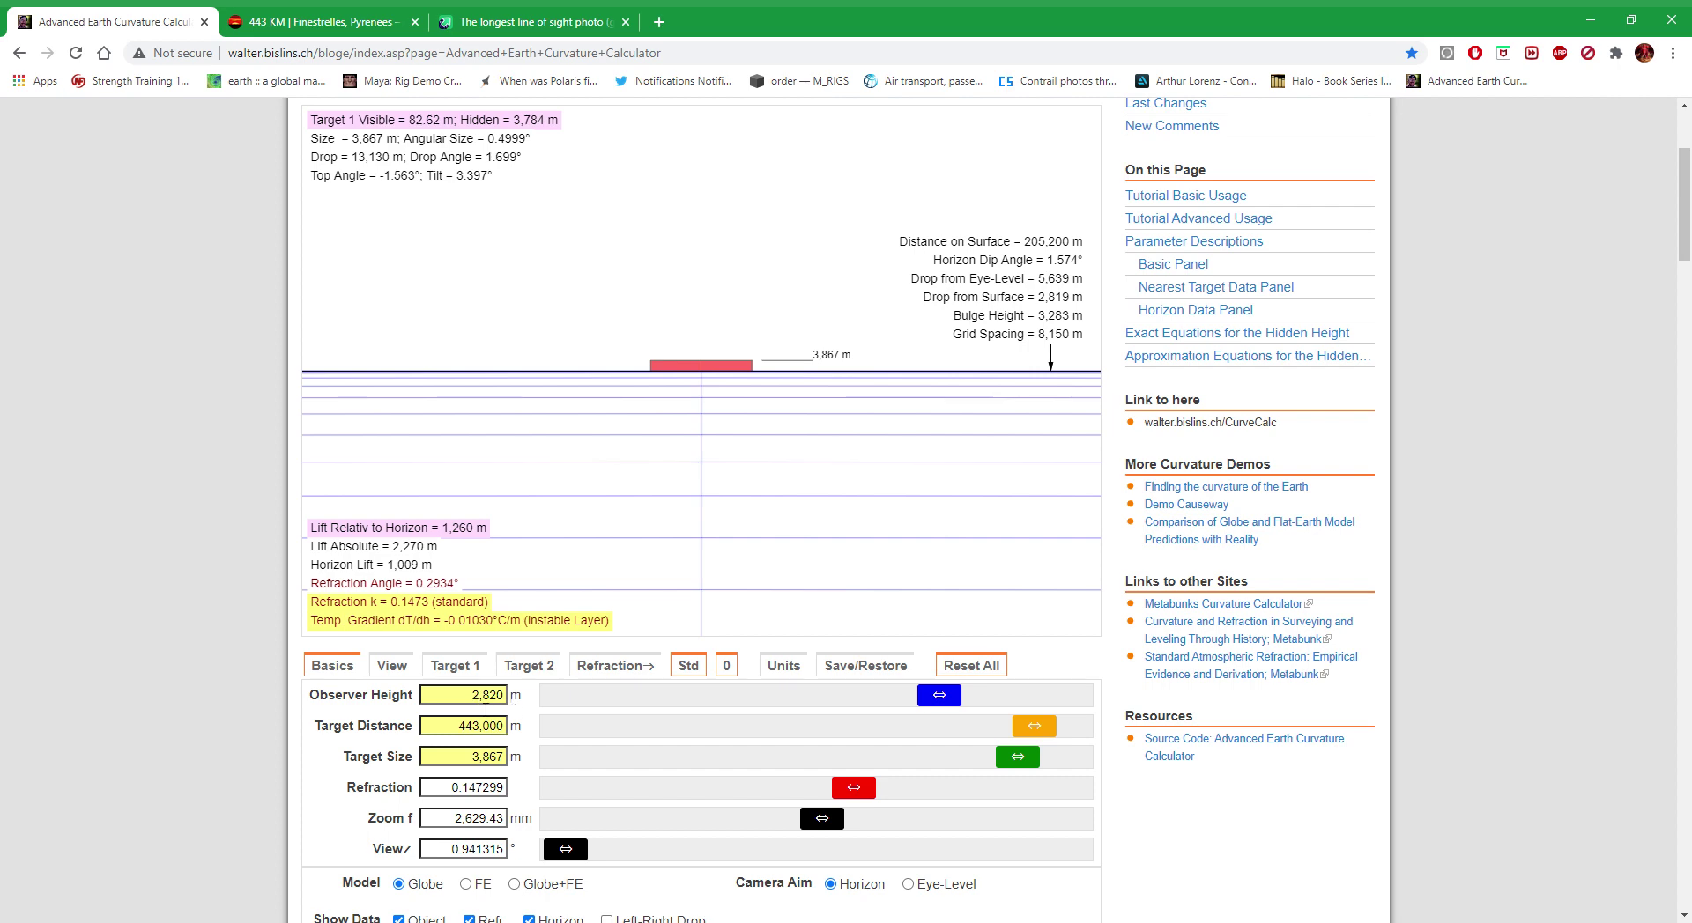
# Compare these values against the labelled Pyrenees photo and the Beyond Horizons article
pyautogui.click(499, 21)
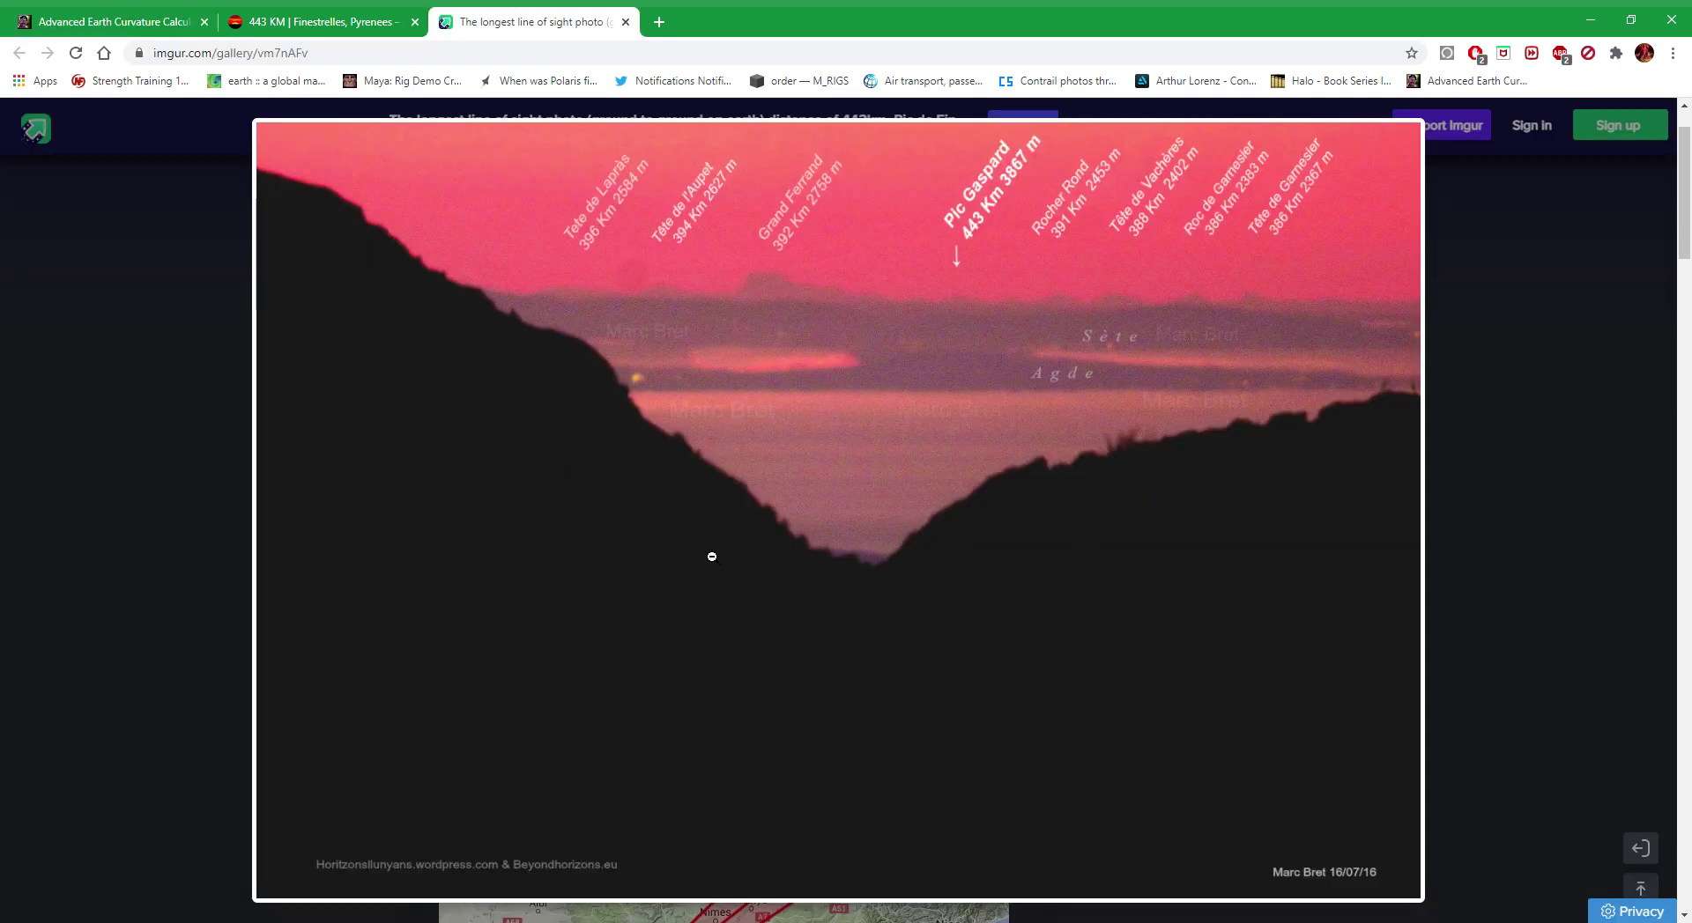
pyautogui.click(411, 15)
pyautogui.scroll(5, 680, 659)
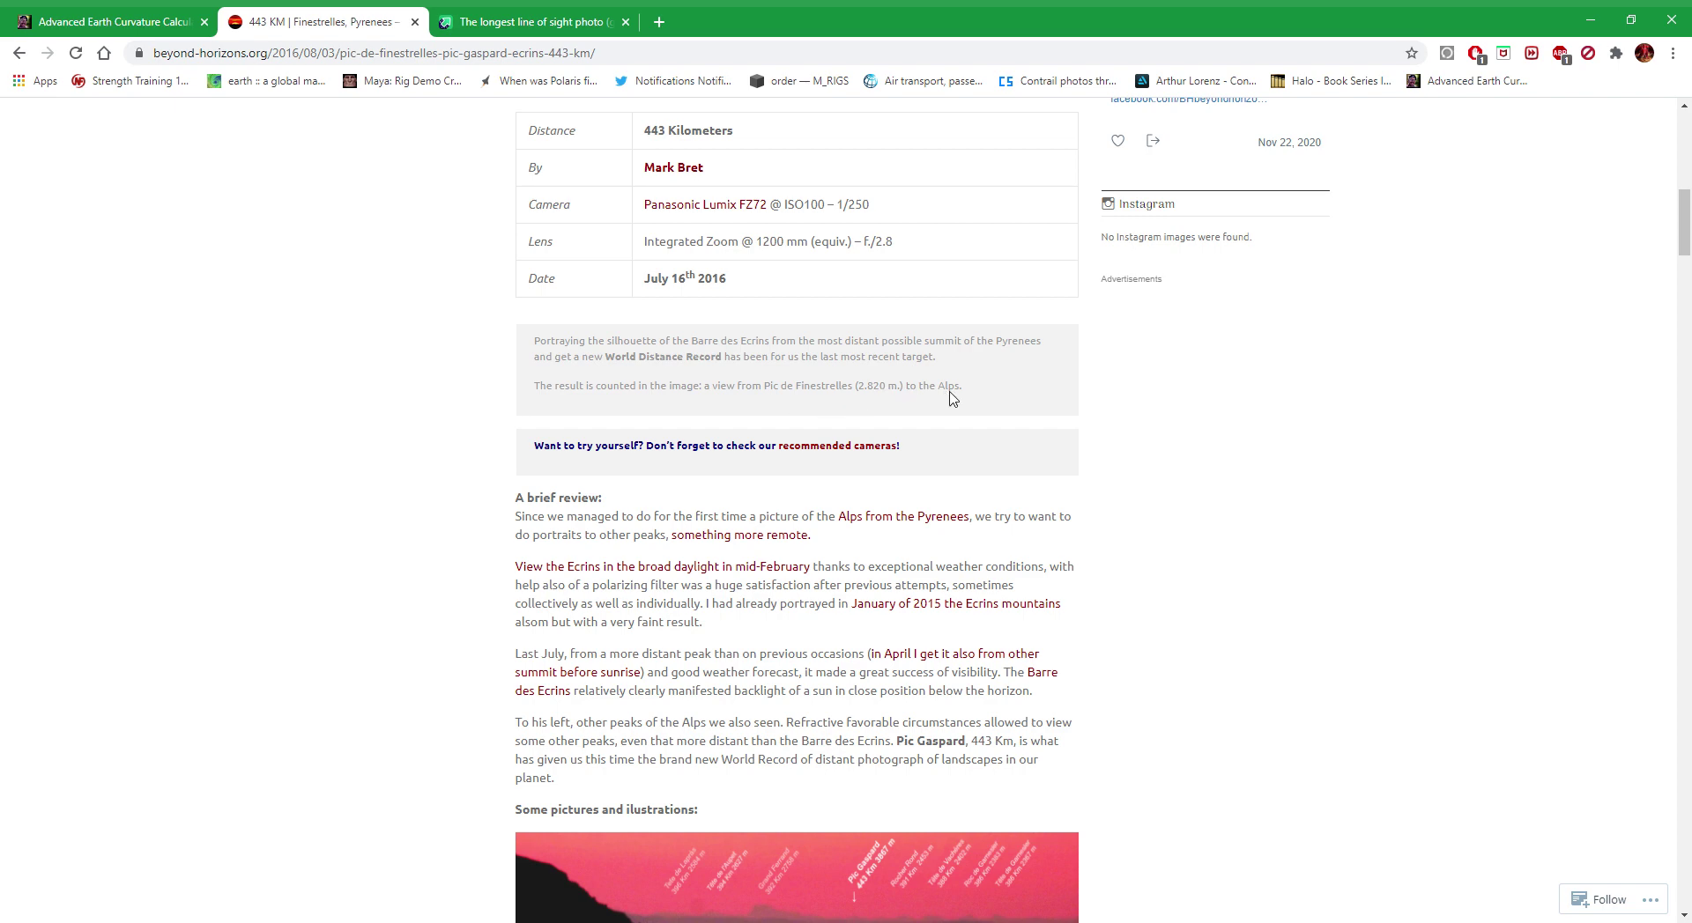
pyautogui.scroll(-3, 1001, 772)
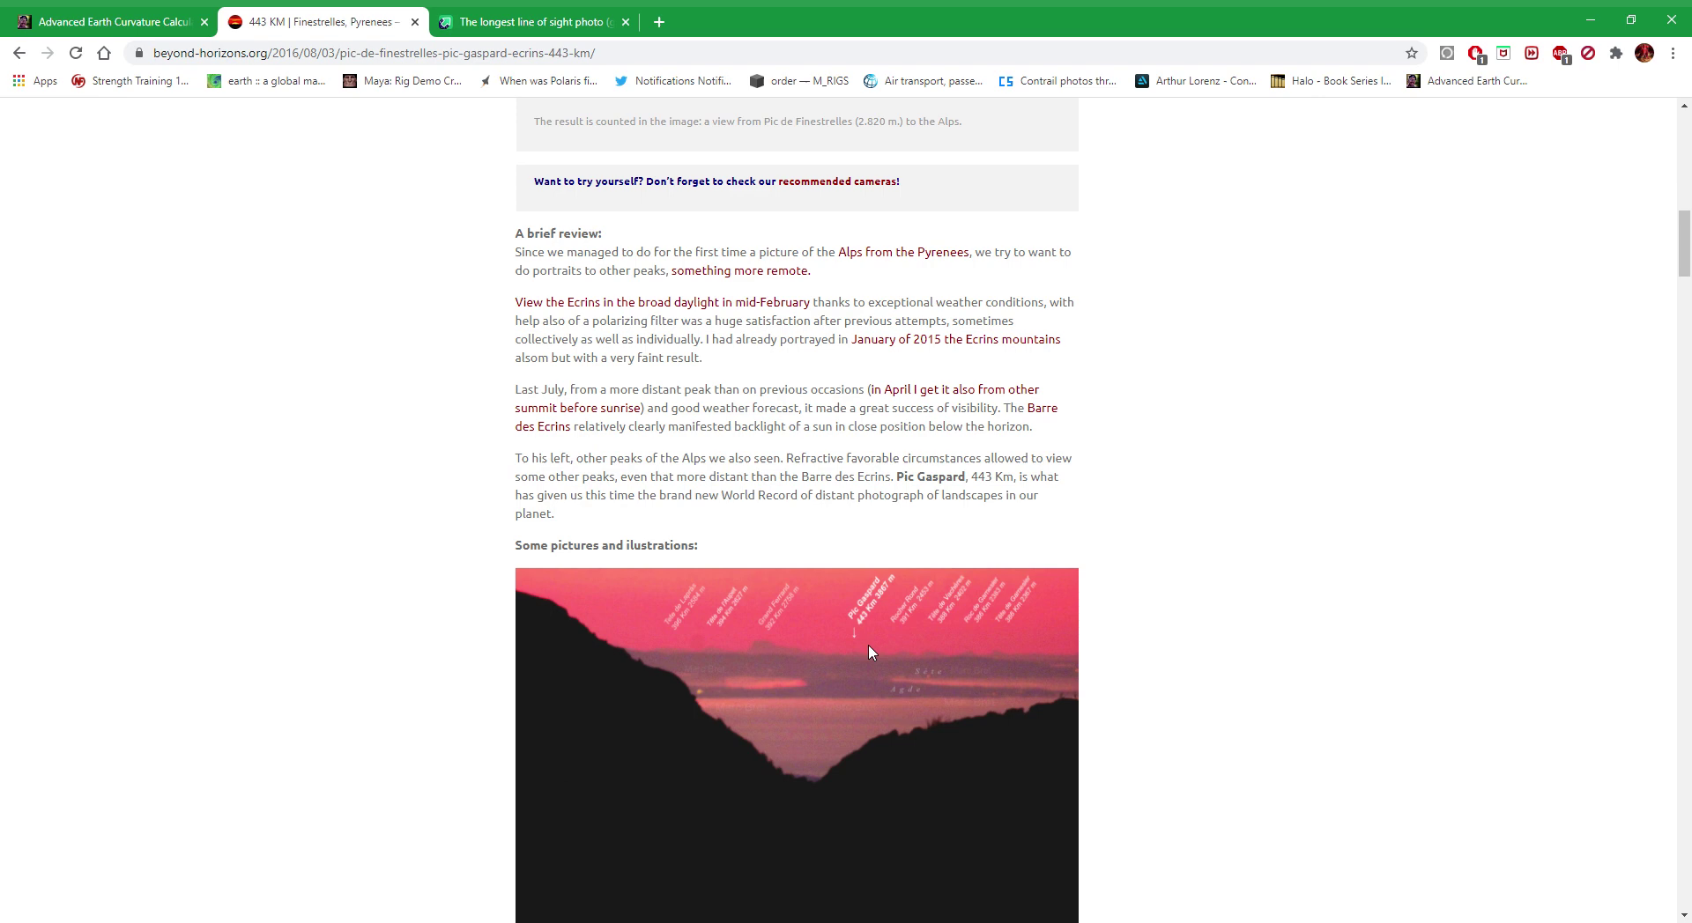
pyautogui.hotkey('ctrl', 'Tab')
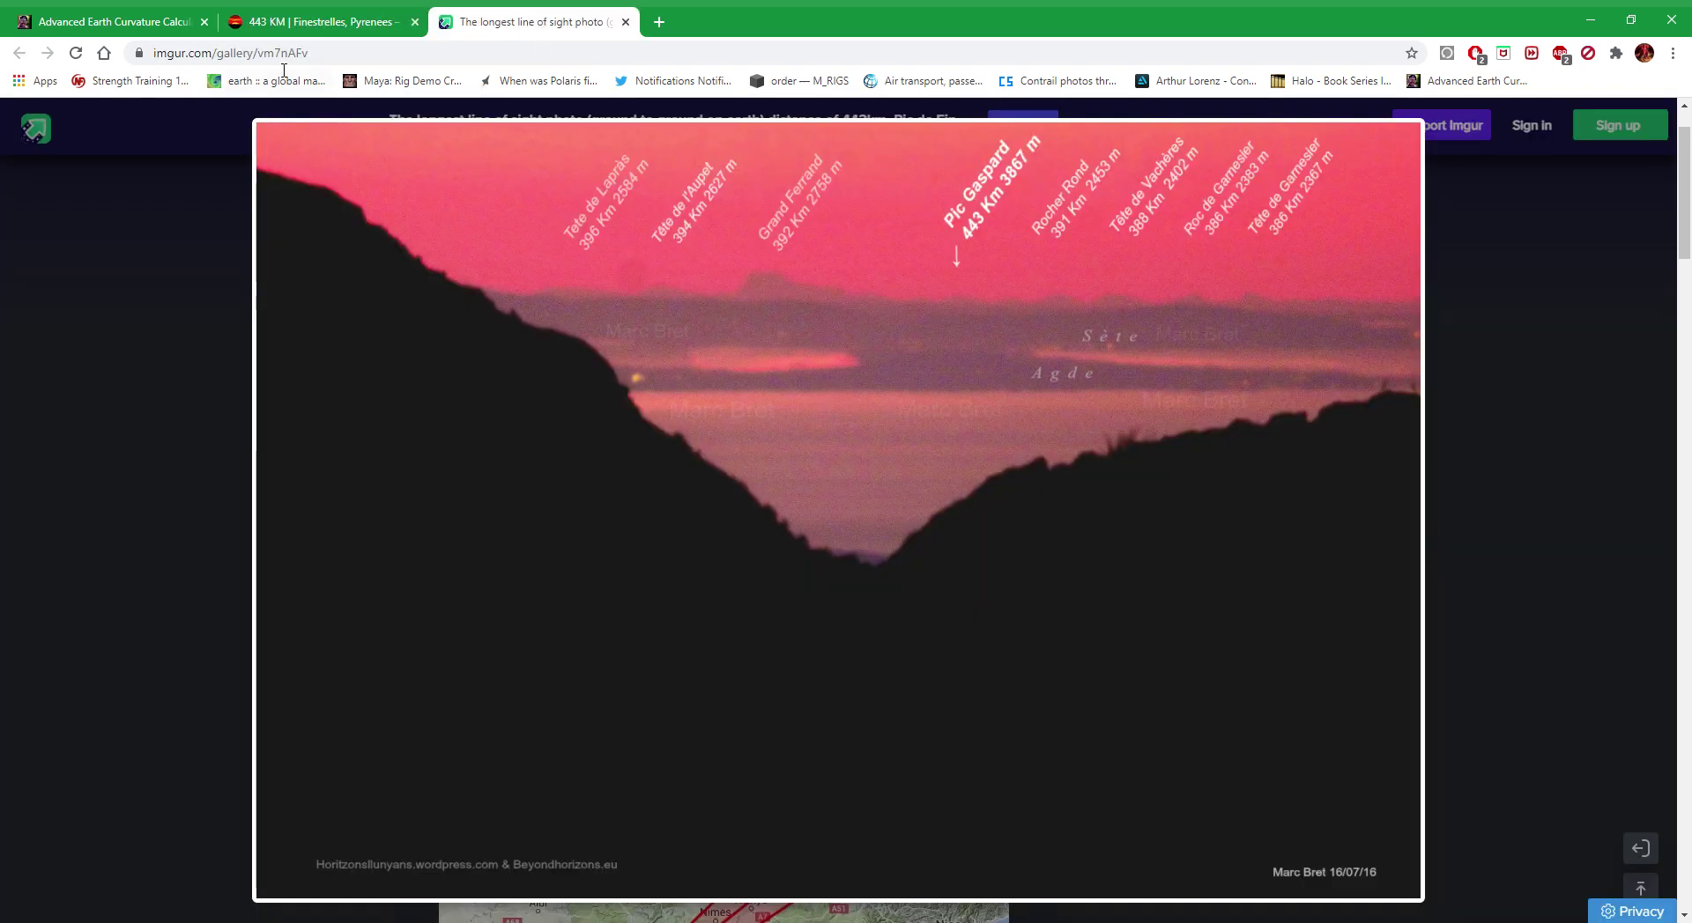
pyautogui.click(176, 21)
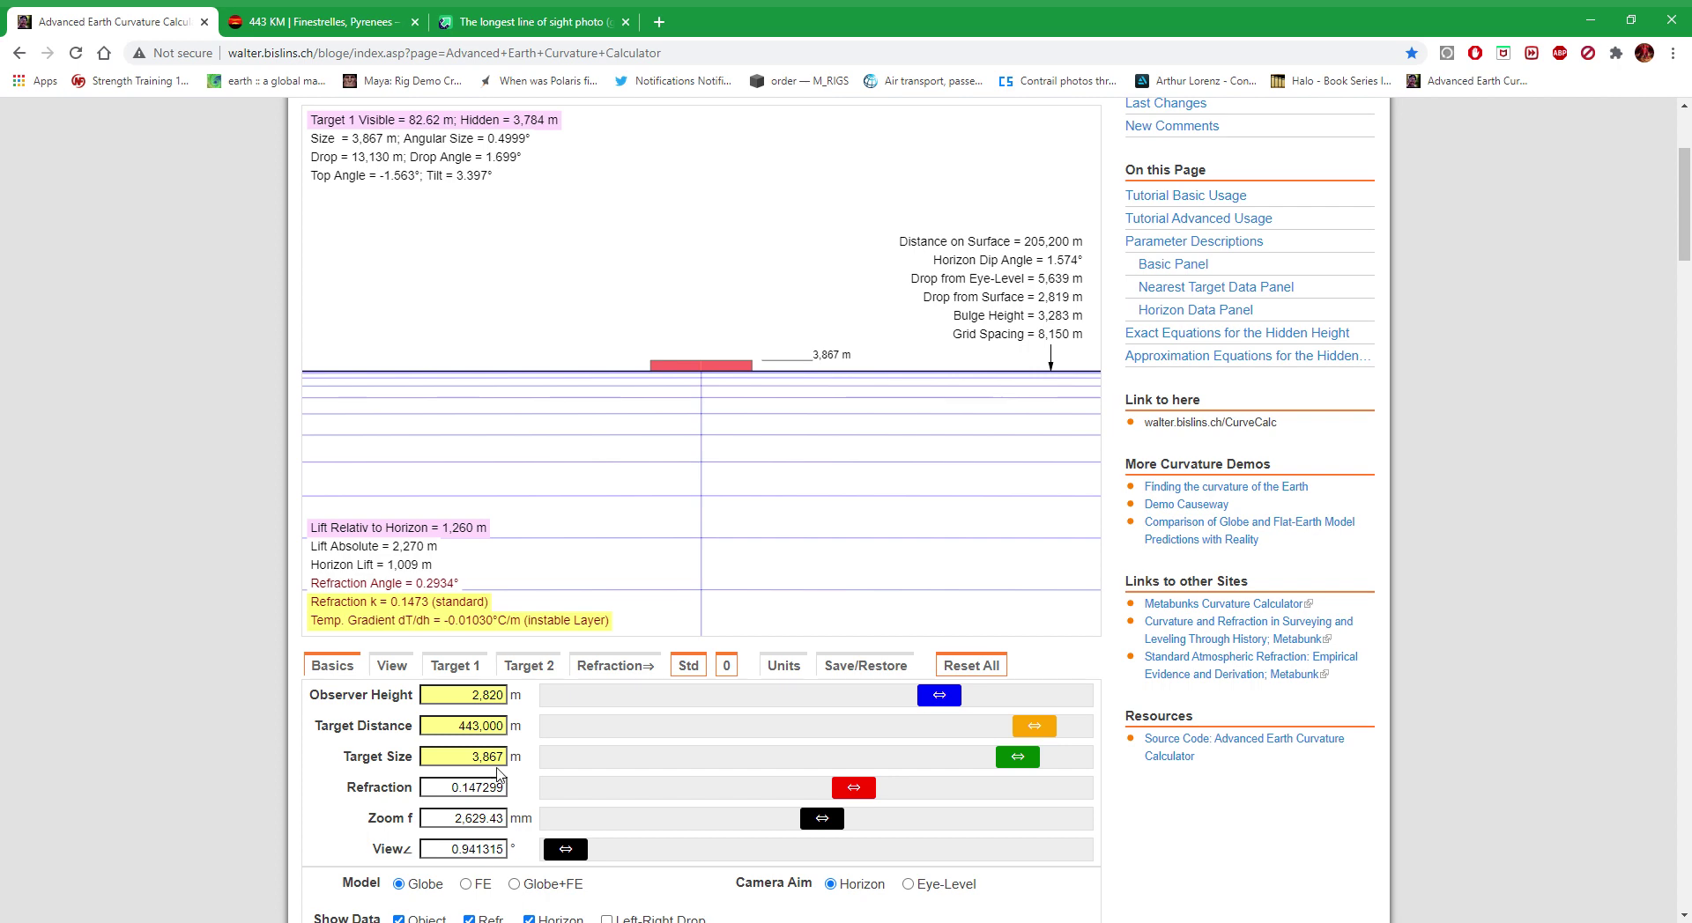
pyautogui.click(452, 16)
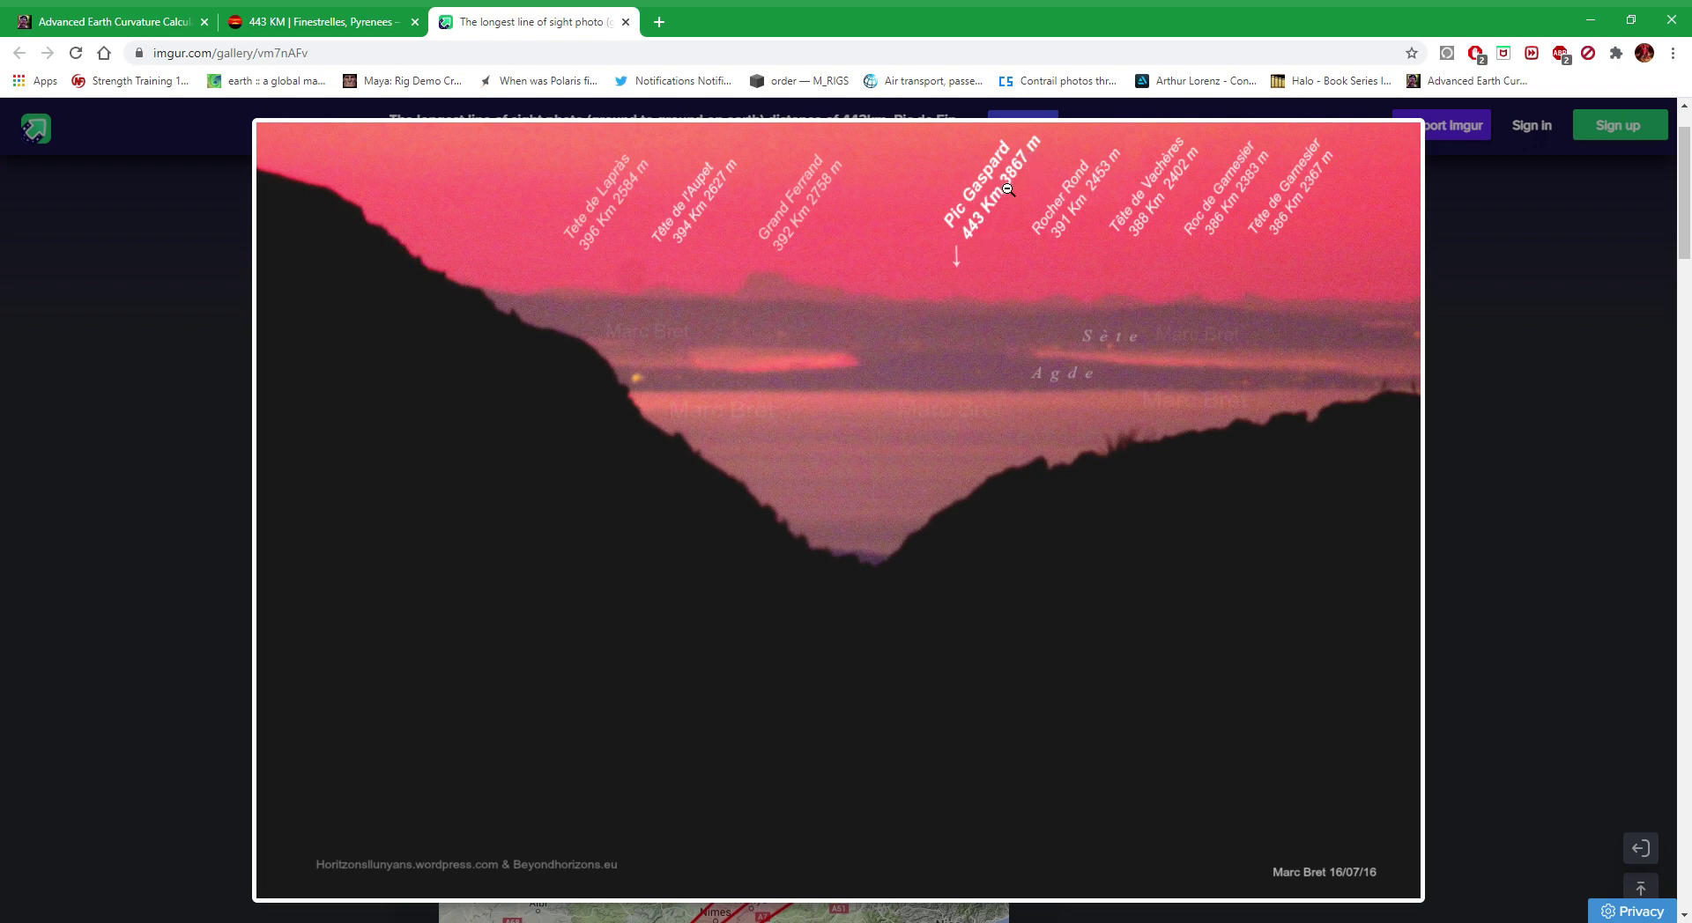
pyautogui.click(167, 19)
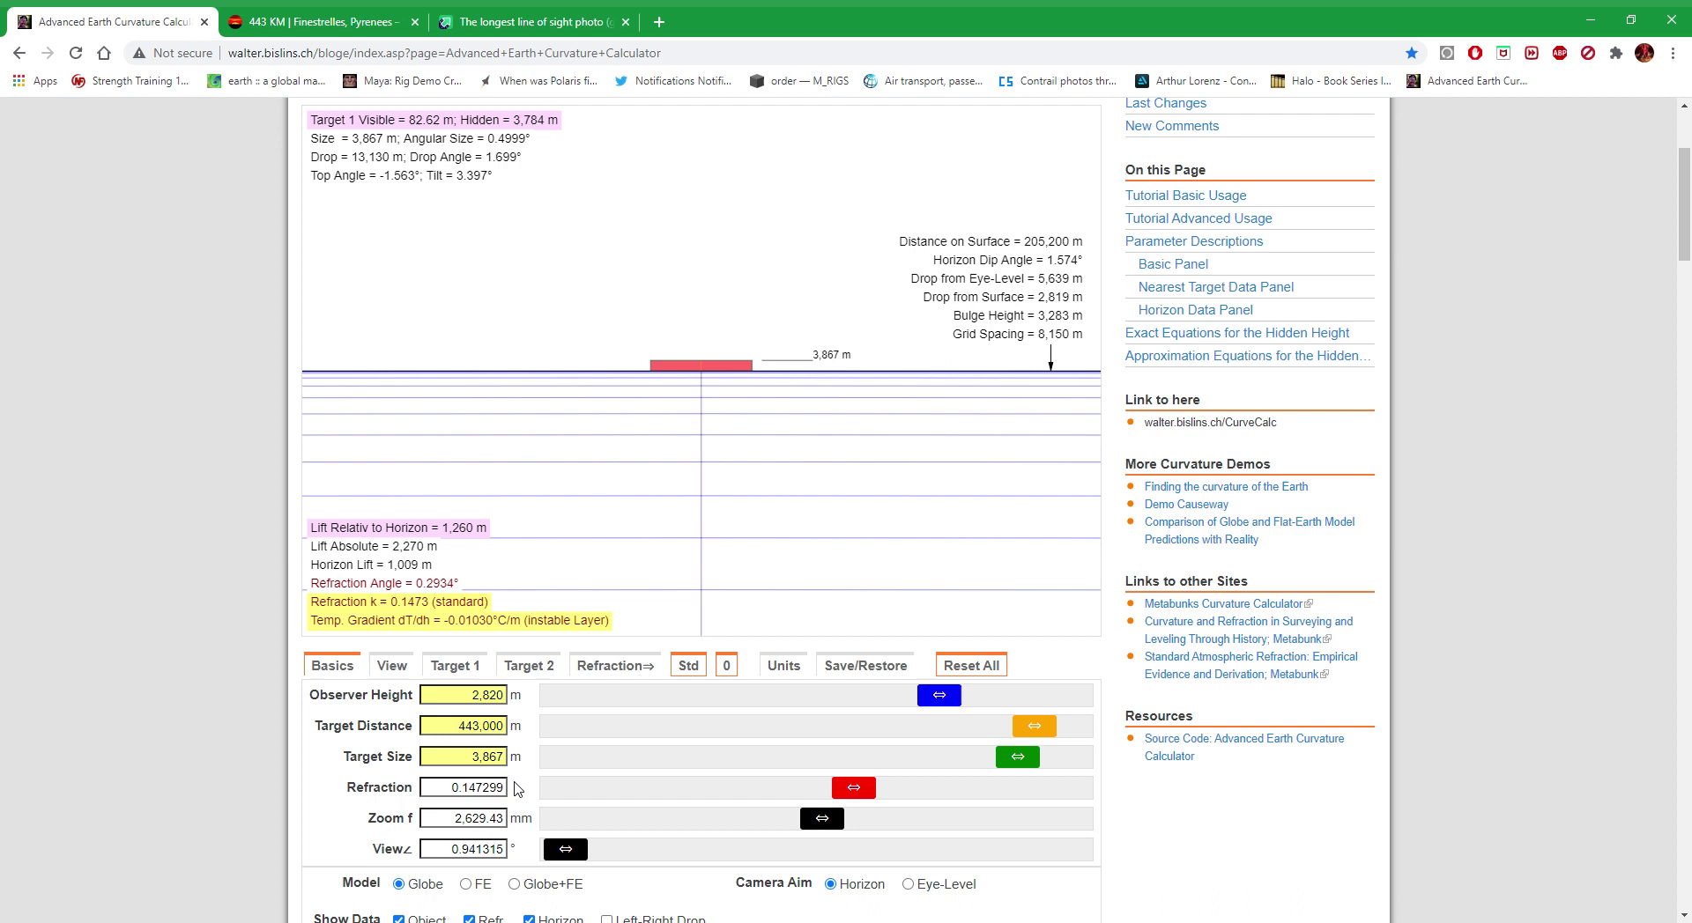
# Reset refraction to 0, then raise it to standard 0.154231, leaving 139.9 m visible
pyautogui.doubleClick(490, 794)
pyautogui.write('0')
pyautogui.press('Return')
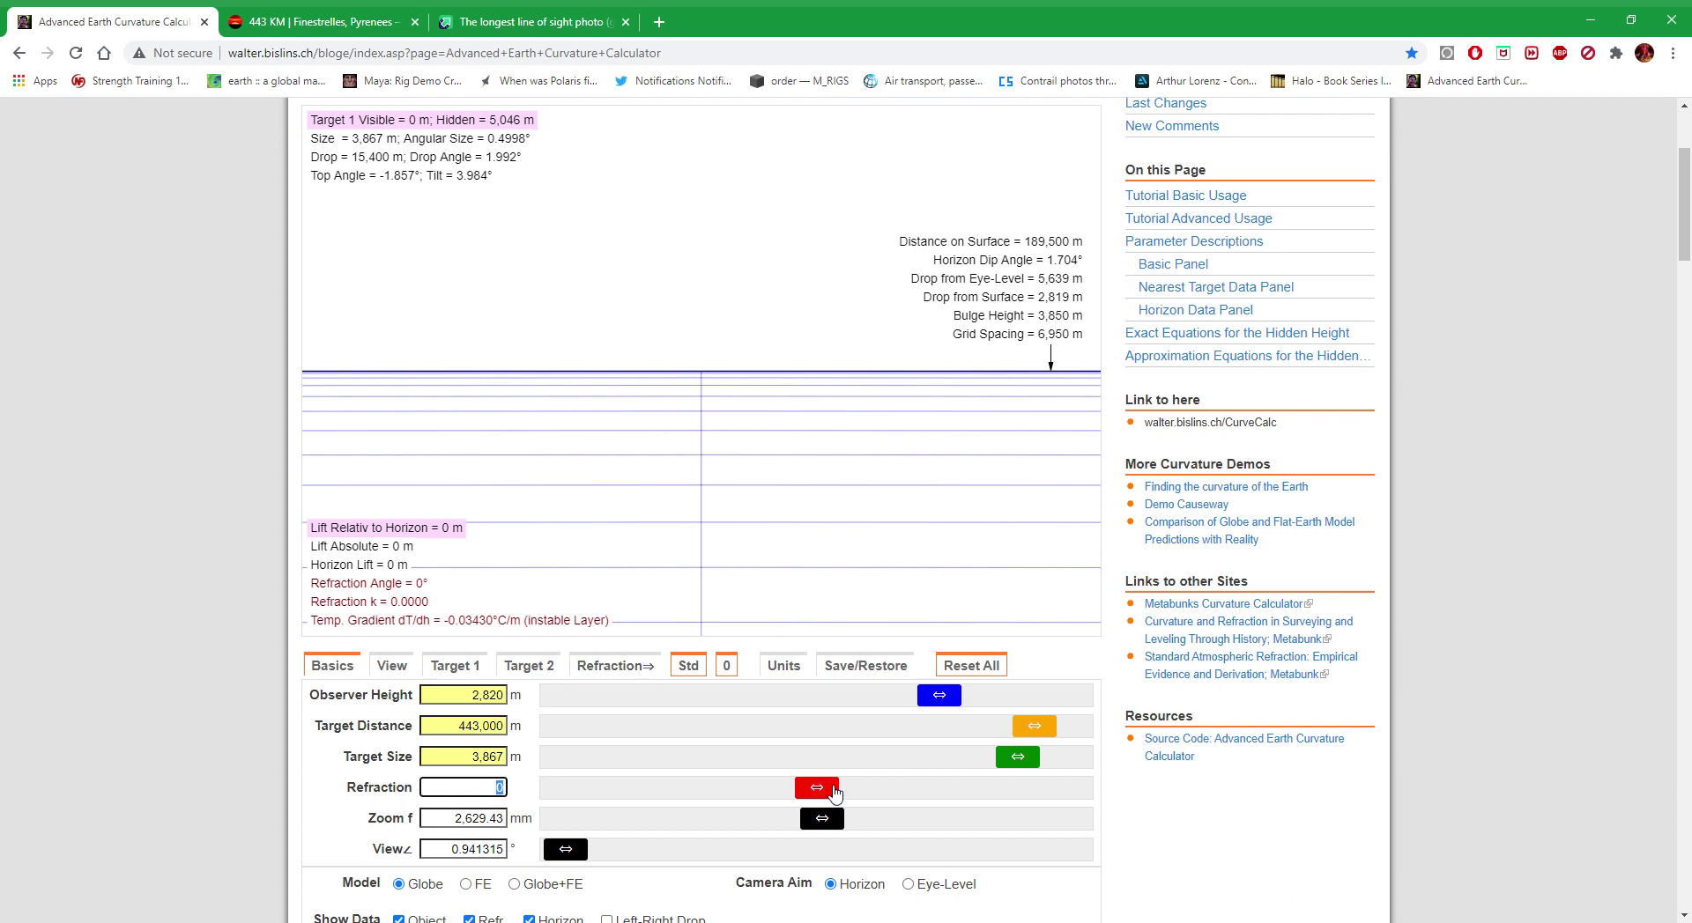
pyautogui.moveTo(832, 793); pyautogui.dragTo(872, 799)
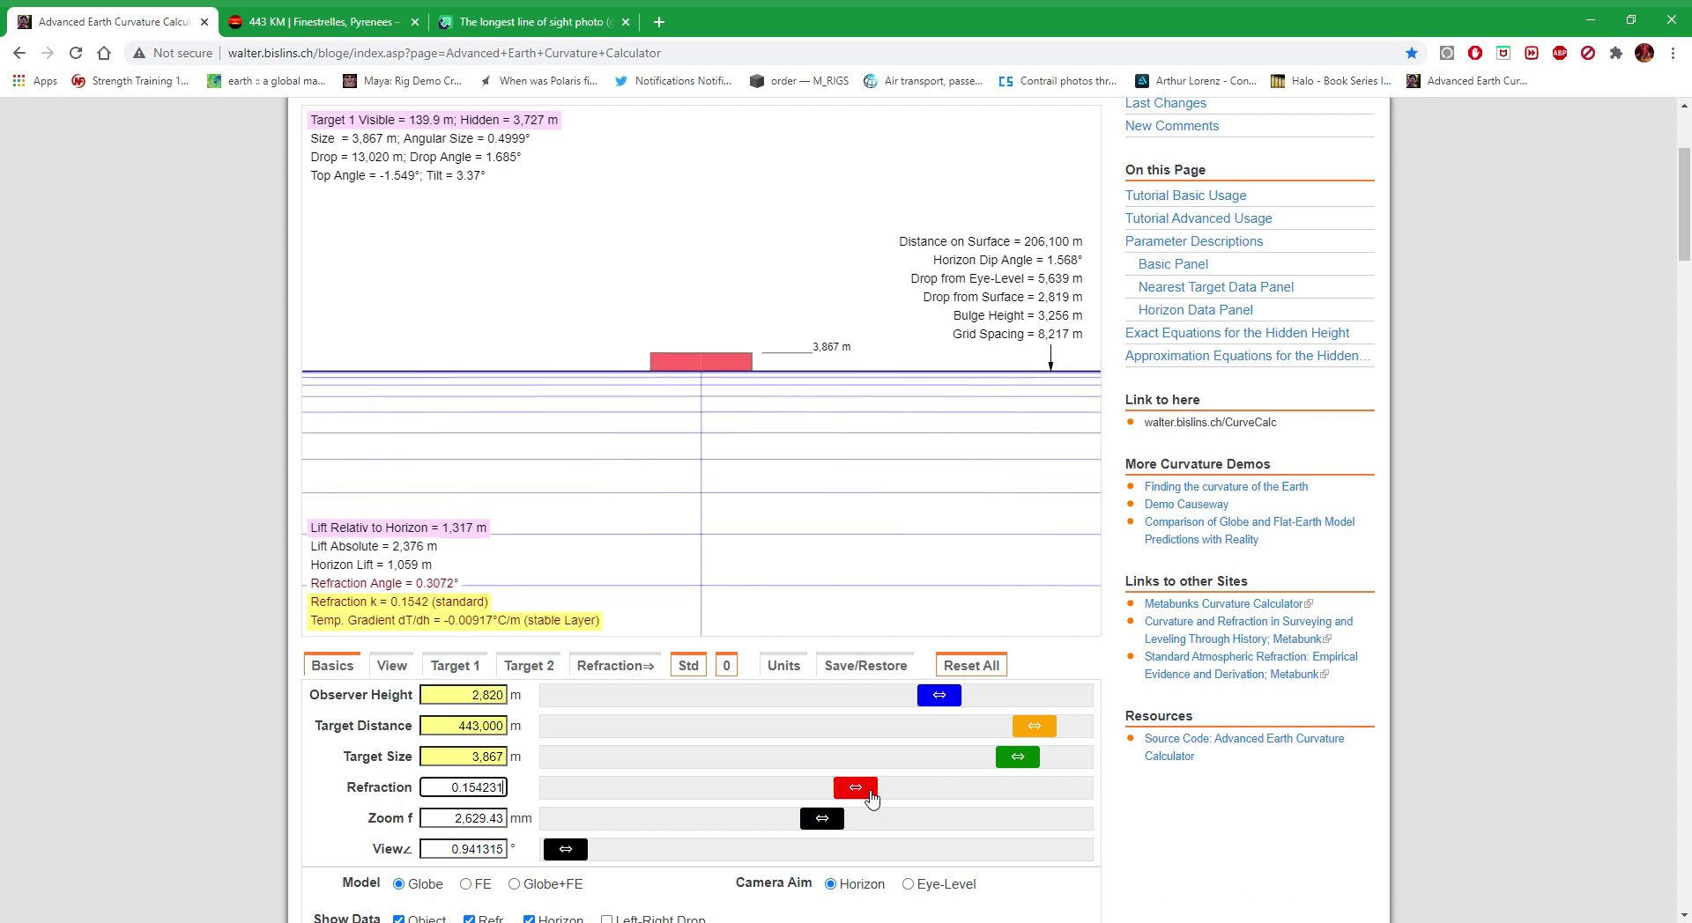
pyautogui.moveTo(872, 798); pyautogui.dragTo(870, 798)
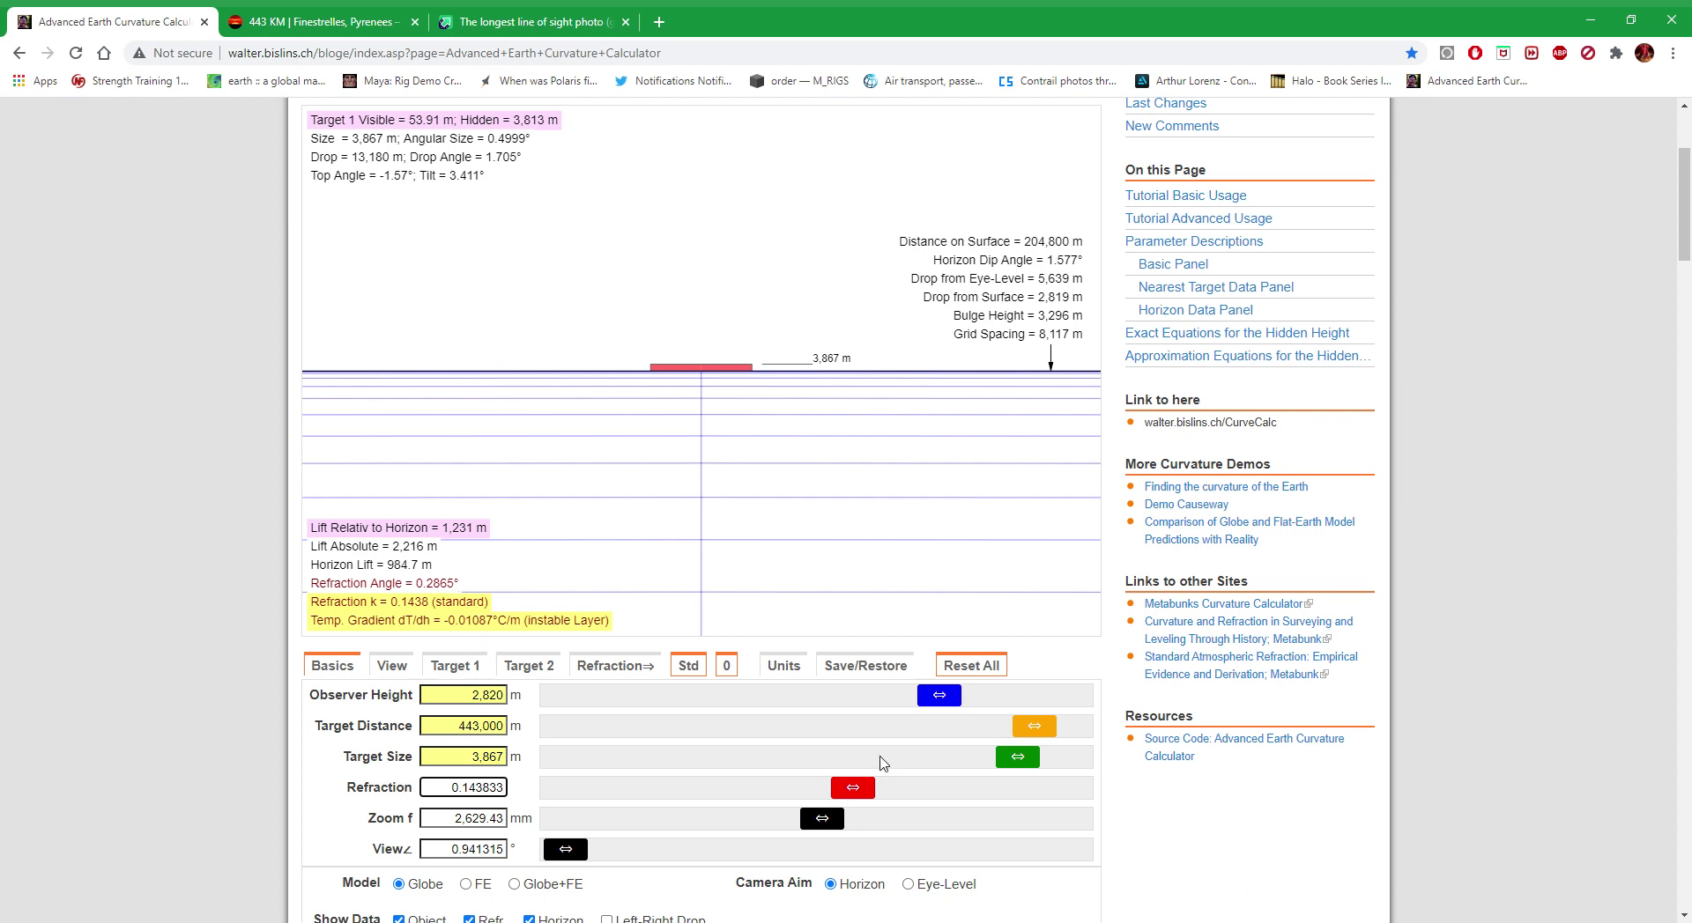
pyautogui.moveTo(870, 791)
pyautogui.mouseDown()
pyautogui.moveTo(944, 815)
pyautogui.moveTo(872, 811)
pyautogui.moveTo(1112, 798)
pyautogui.moveTo(871, 806)
pyautogui.mouseUp()
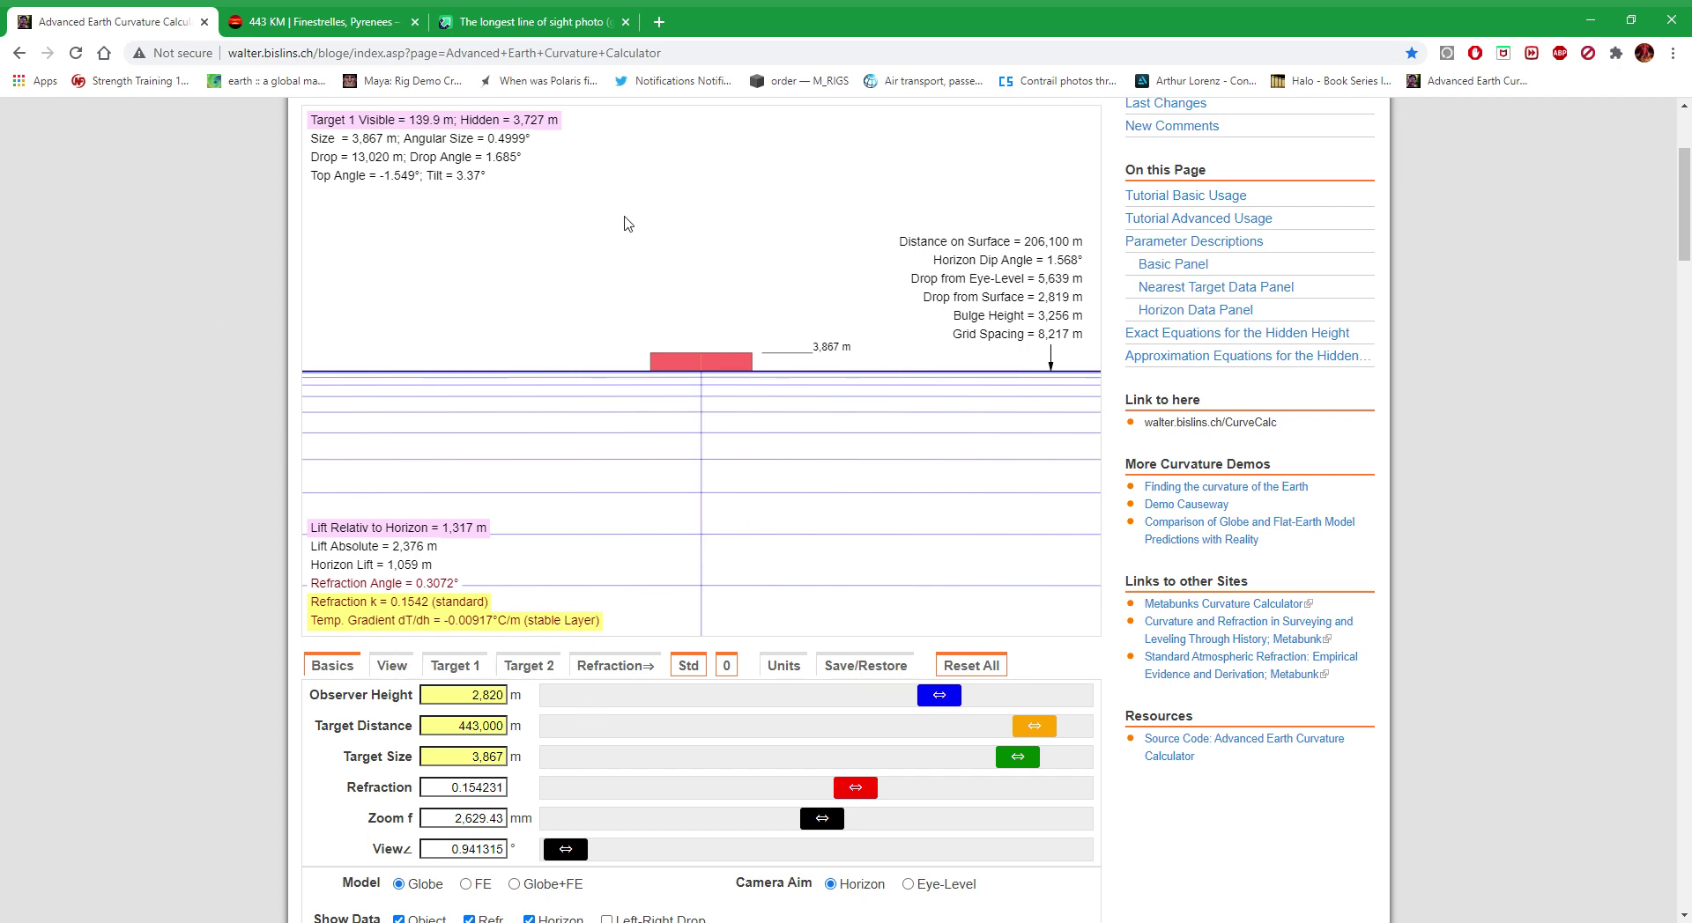
# Compare the Grand Ferrand target settings with the labelled photo and Beyond Horizons article
pyautogui.click(516, 20)
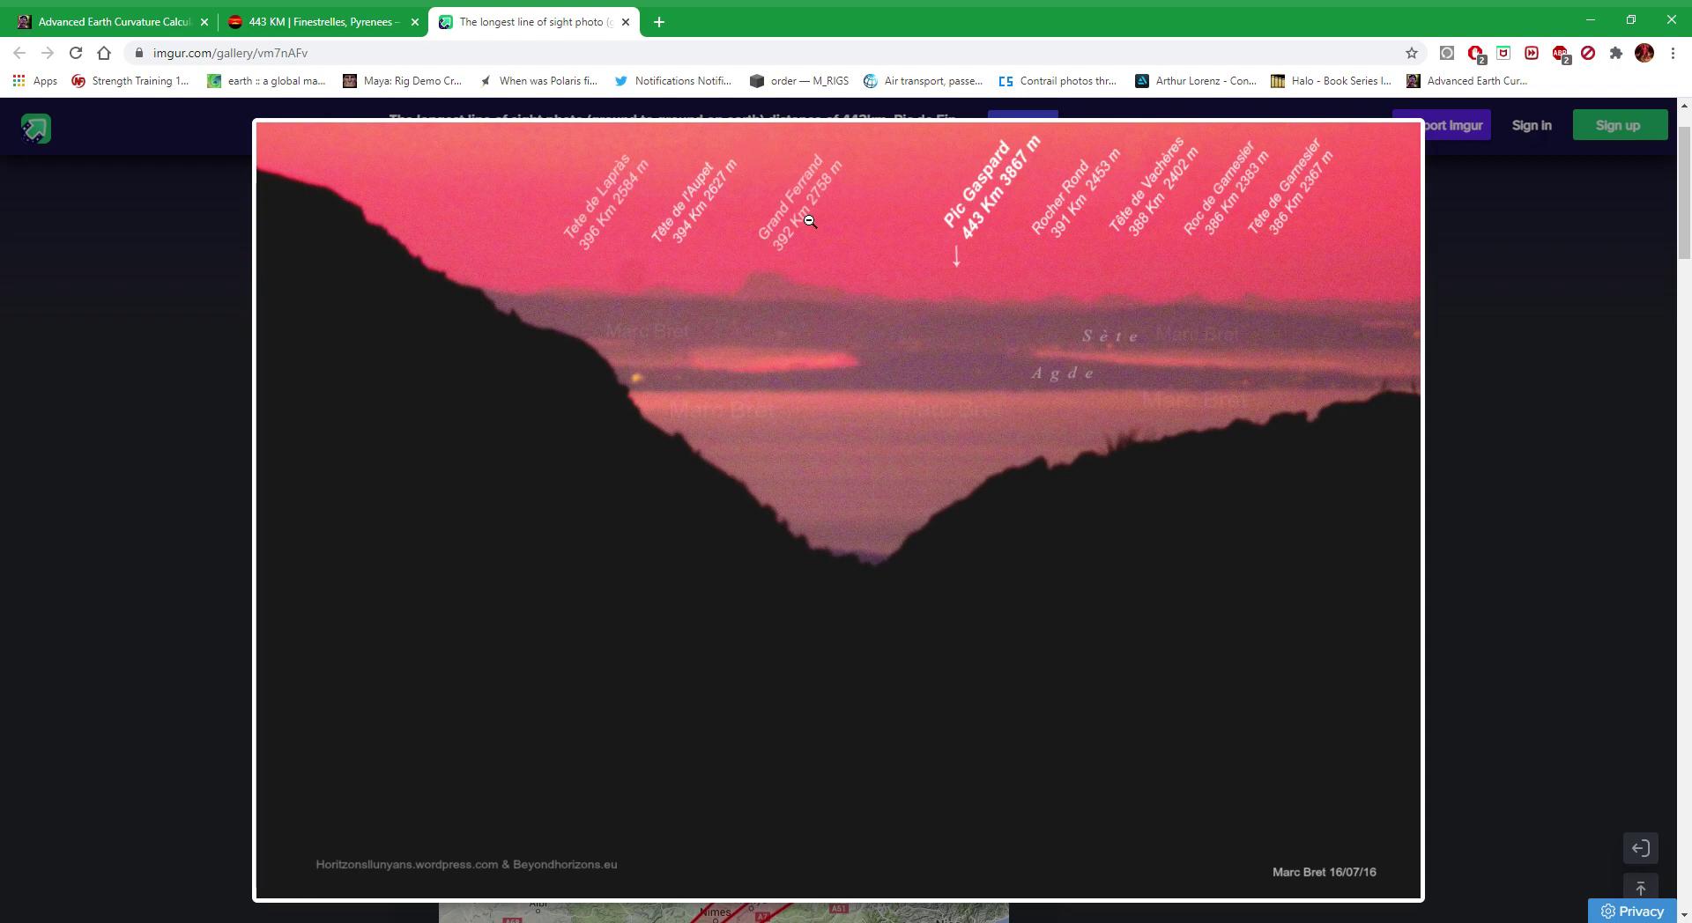
pyautogui.click(256, 14)
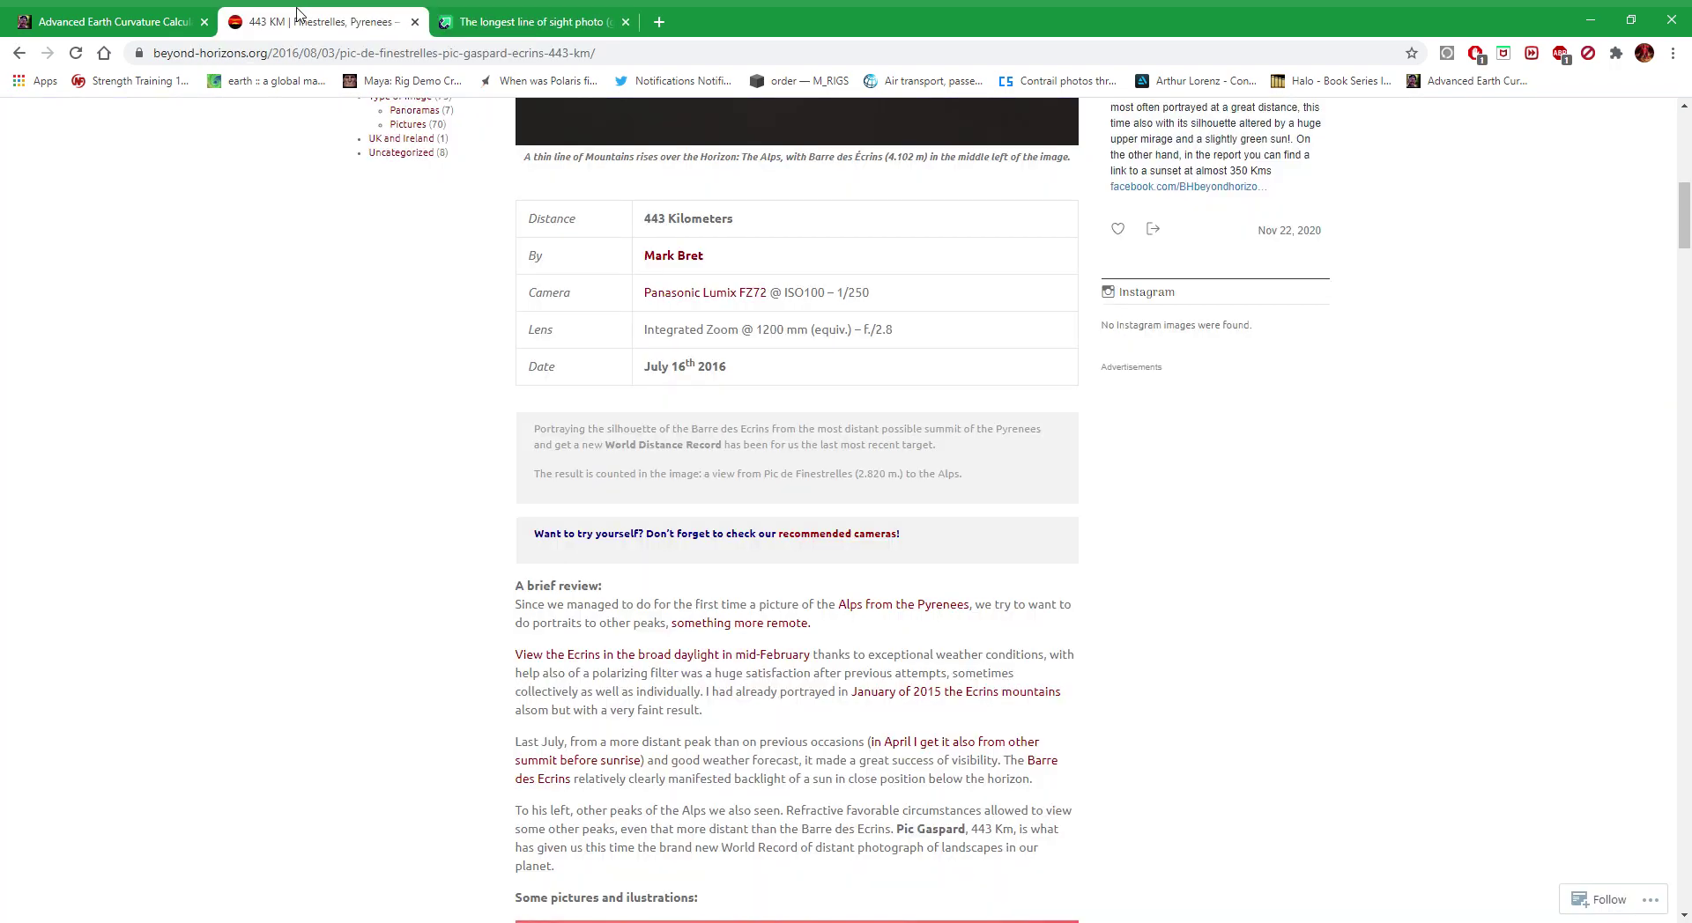
pyautogui.click(119, 20)
pyautogui.click(526, 670)
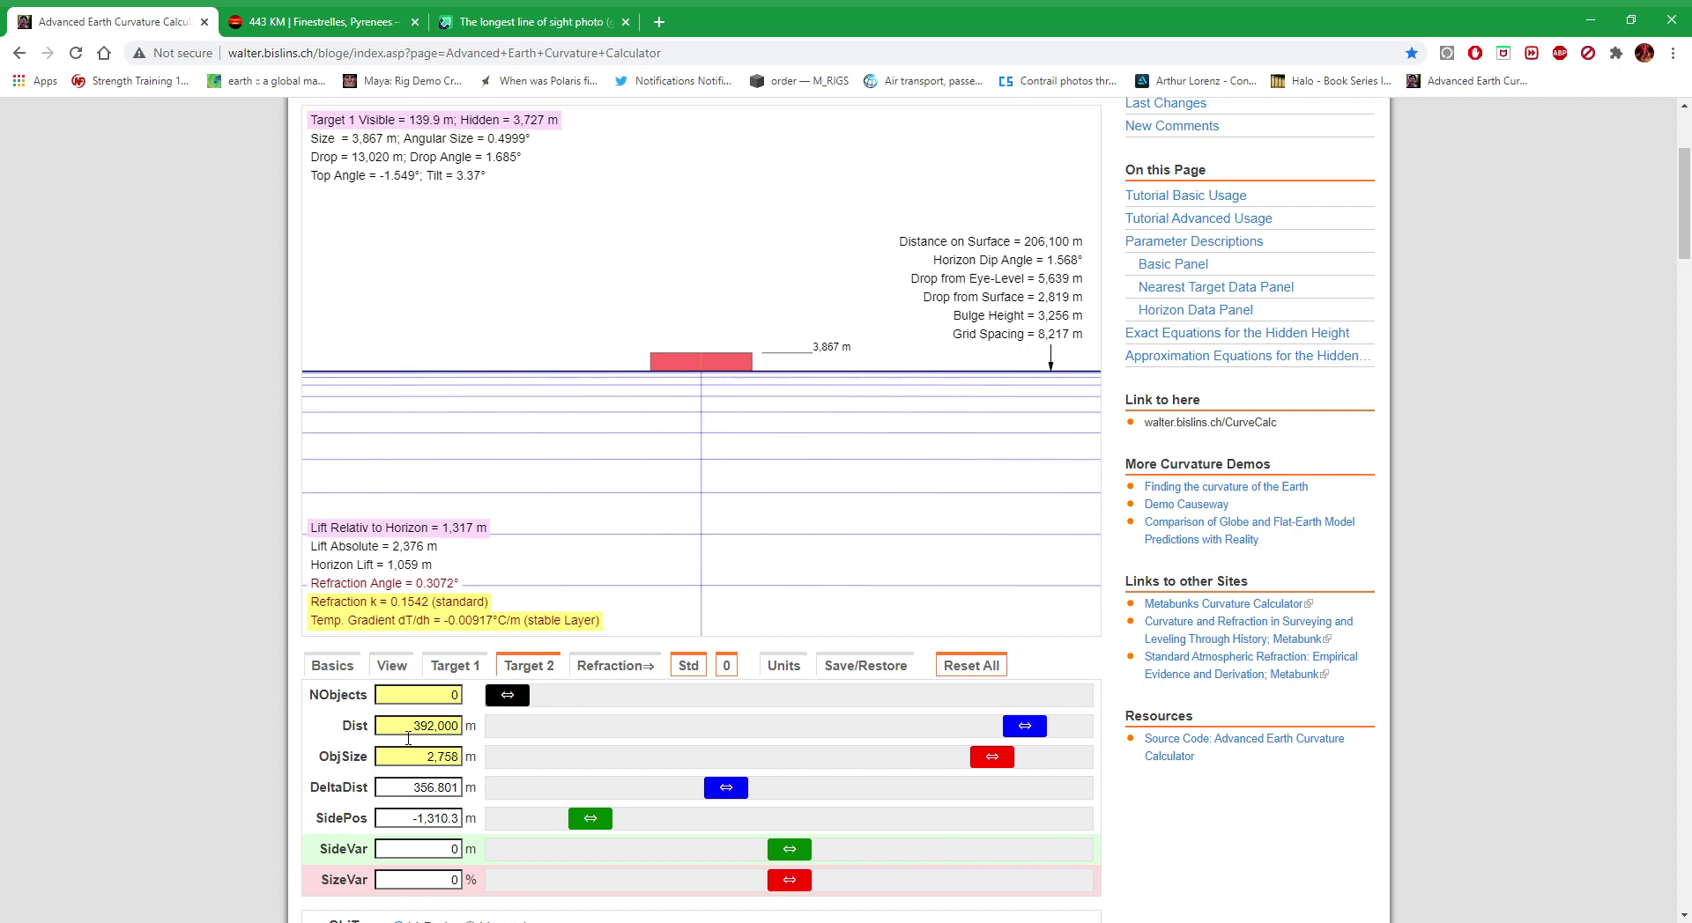
pyautogui.click(605, 24)
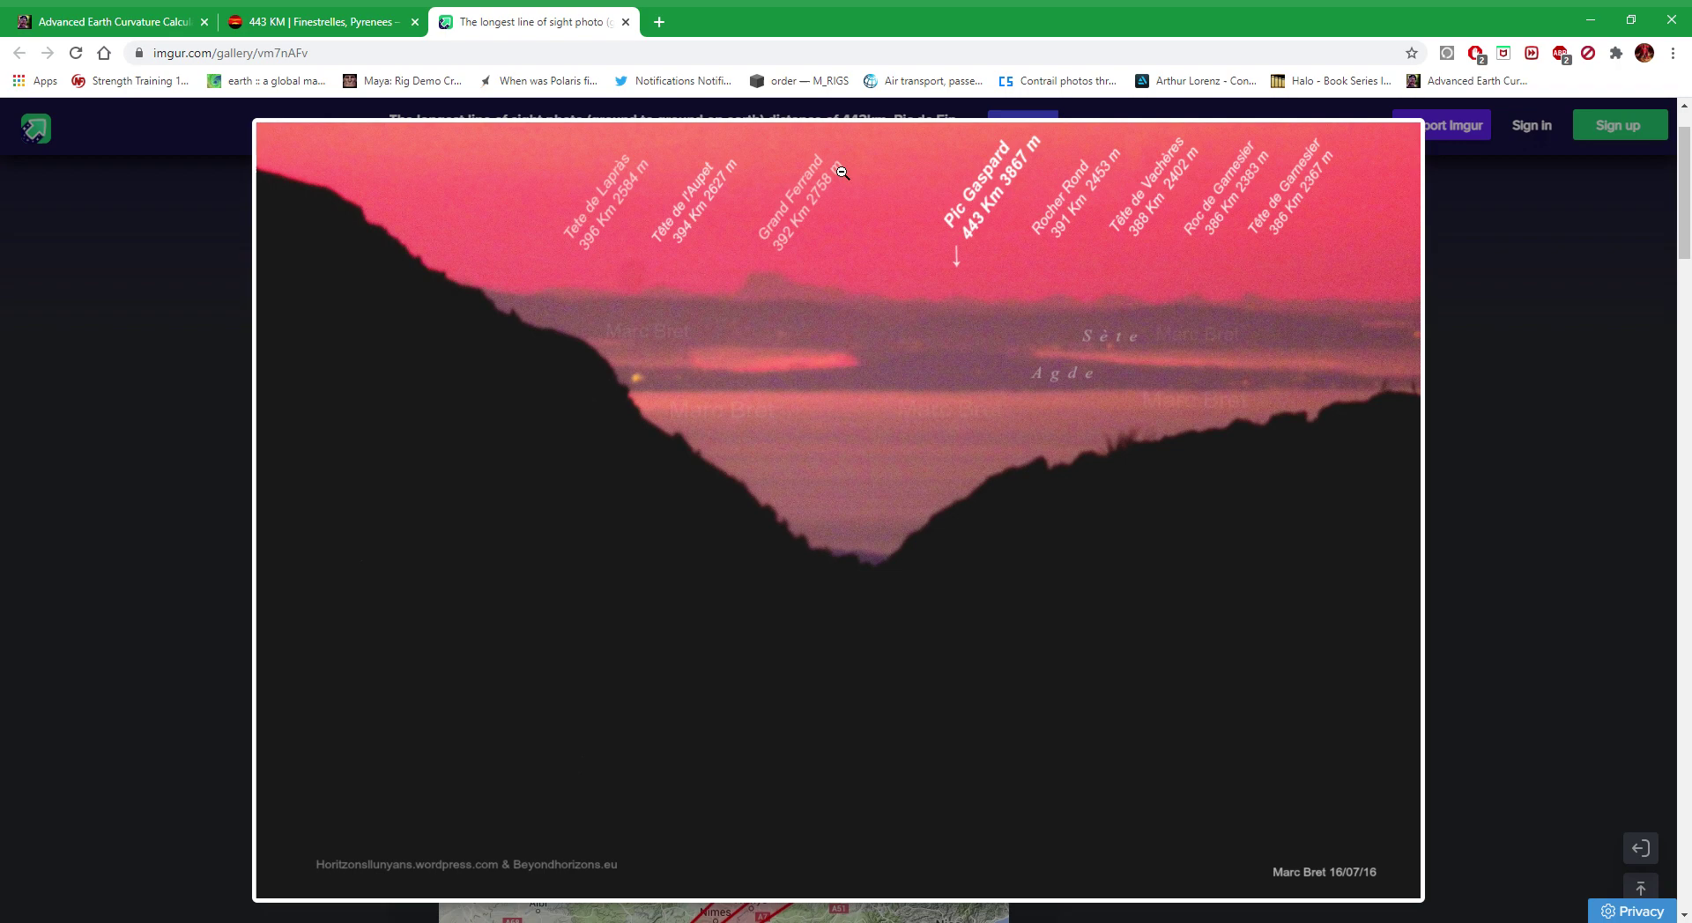
pyautogui.click(273, 20)
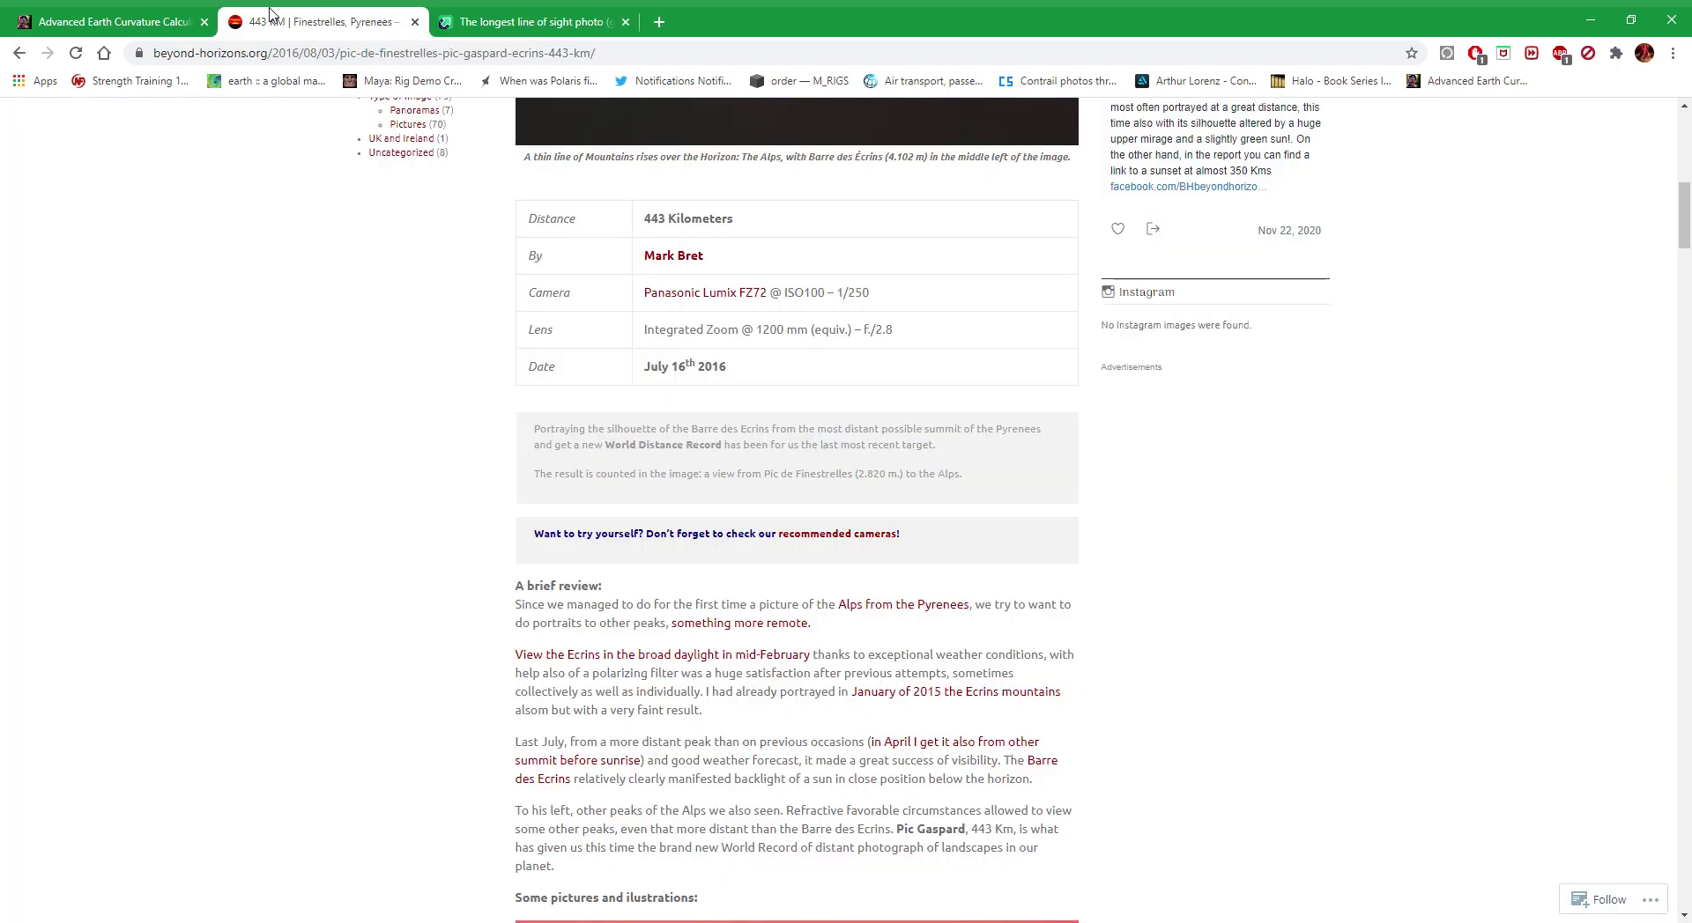
pyautogui.click(157, 19)
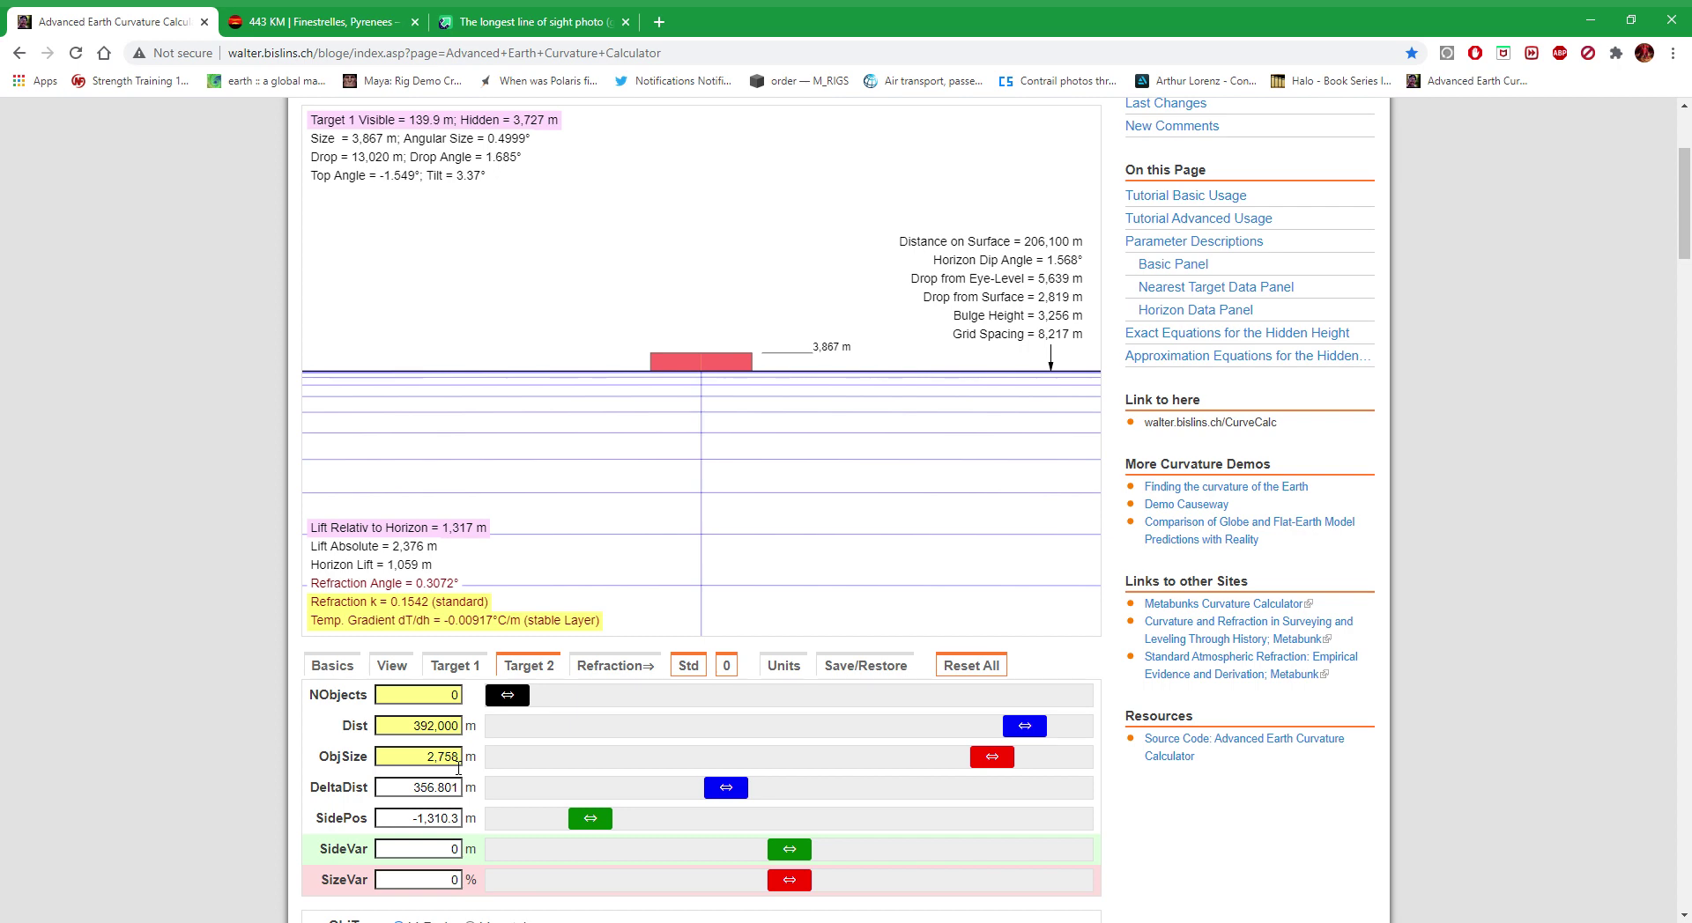
# Set NObjects to 2 to add the 2,758 m peak at 392,000 m
pyautogui.click(537, 21)
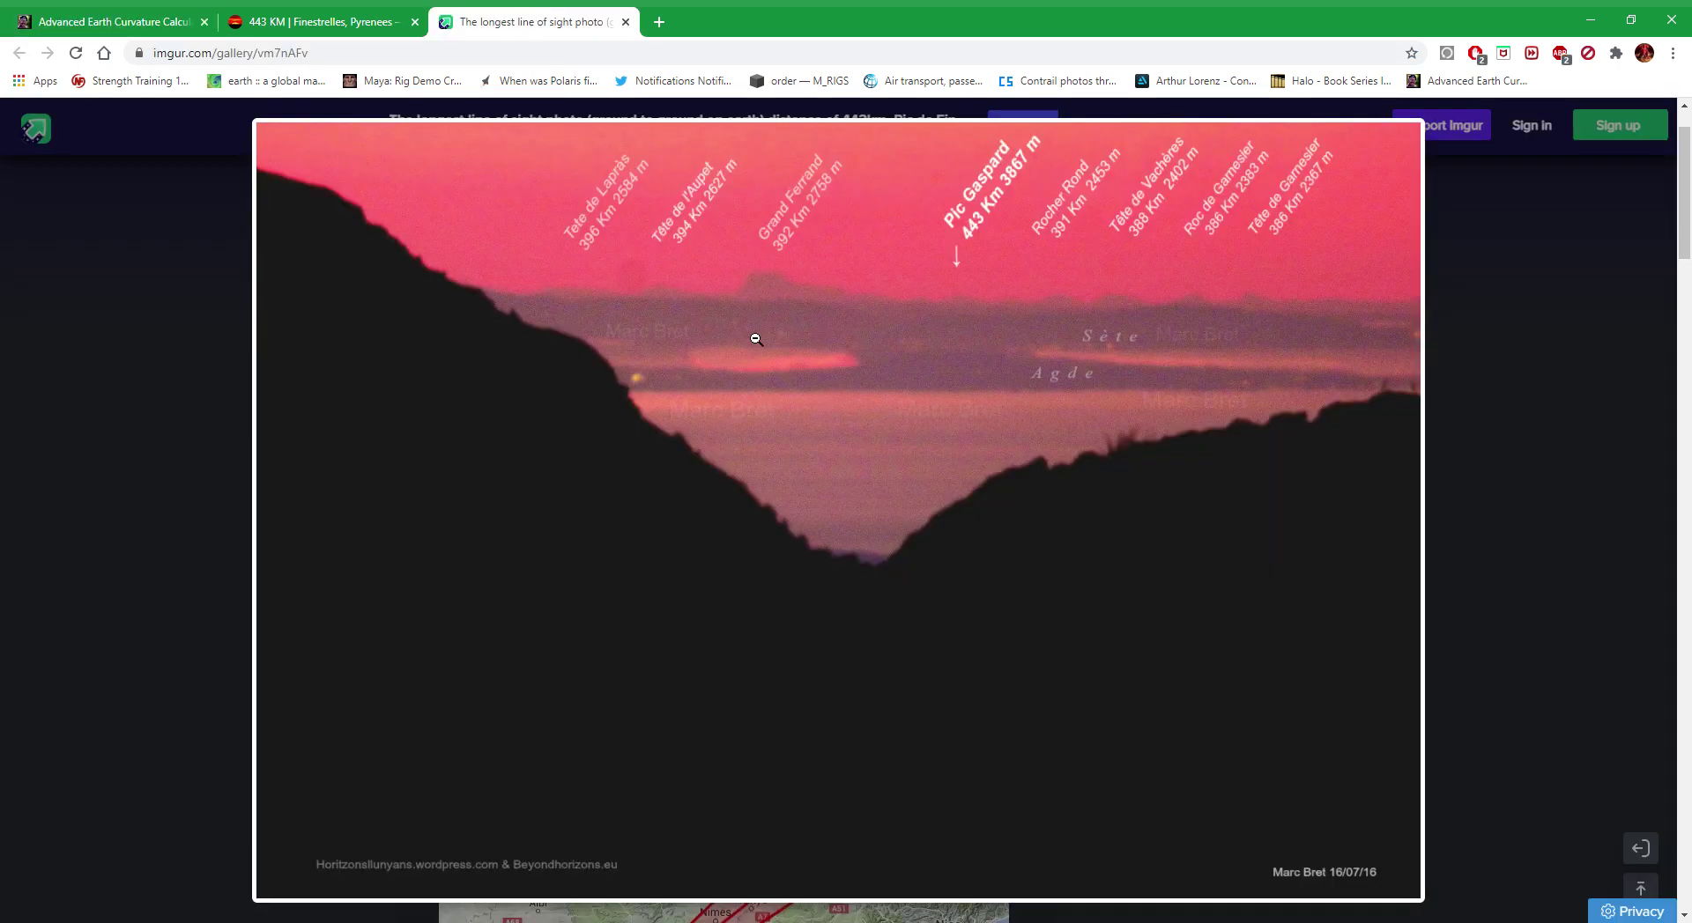
pyautogui.click(144, 22)
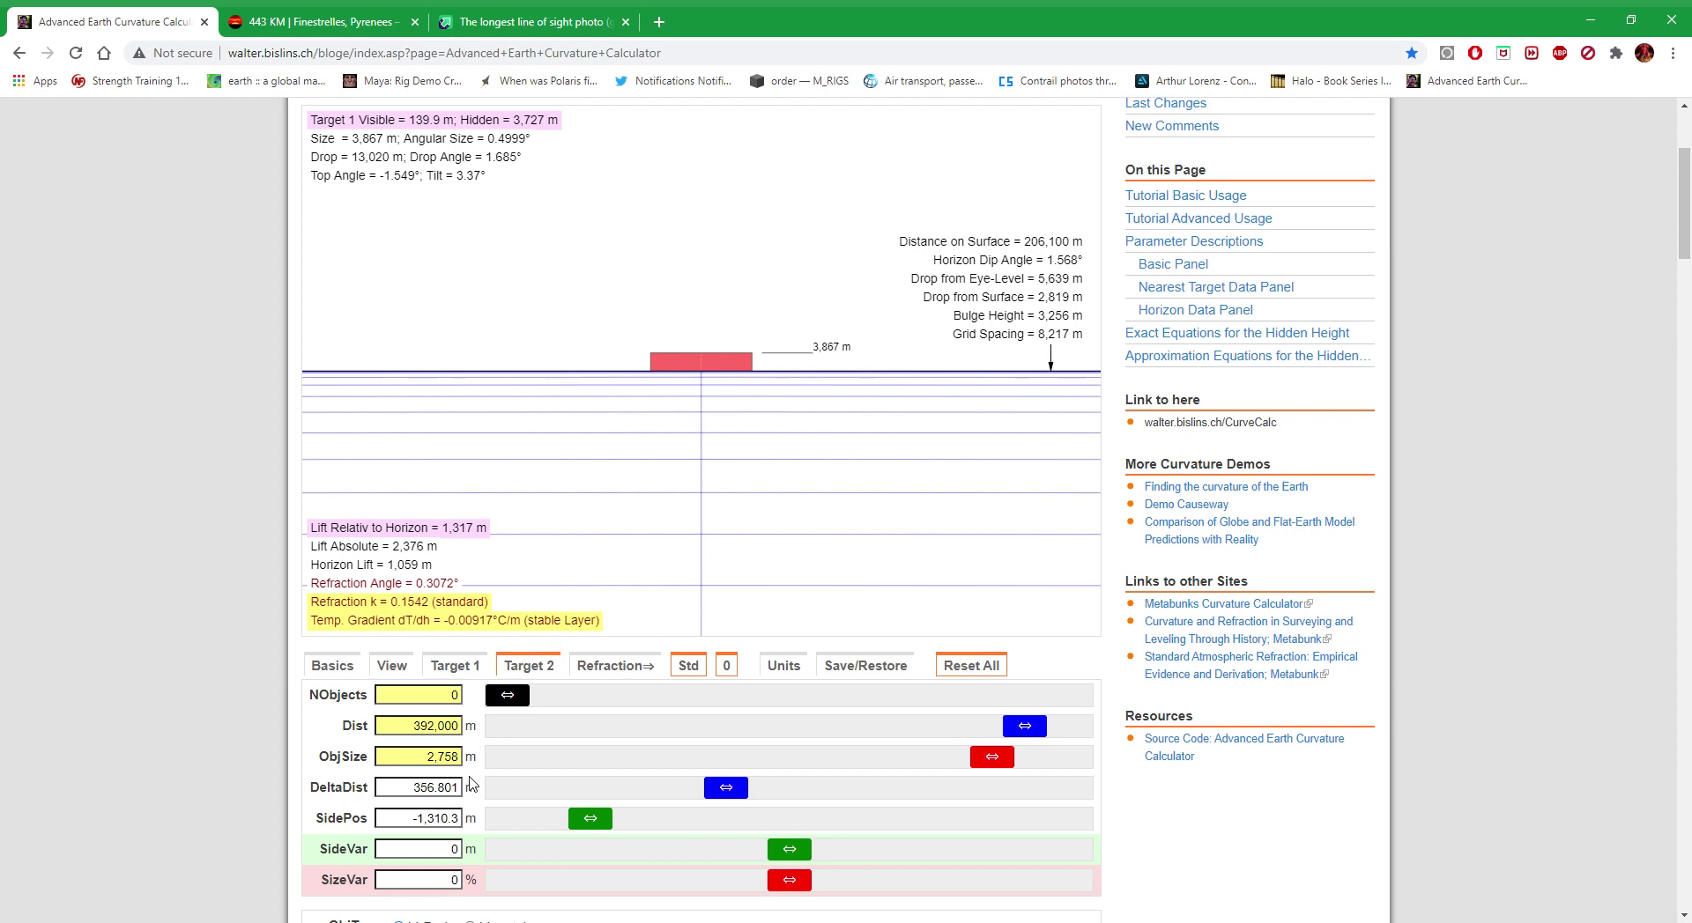
pyautogui.moveTo(507, 698); pyautogui.dragTo(523, 704)
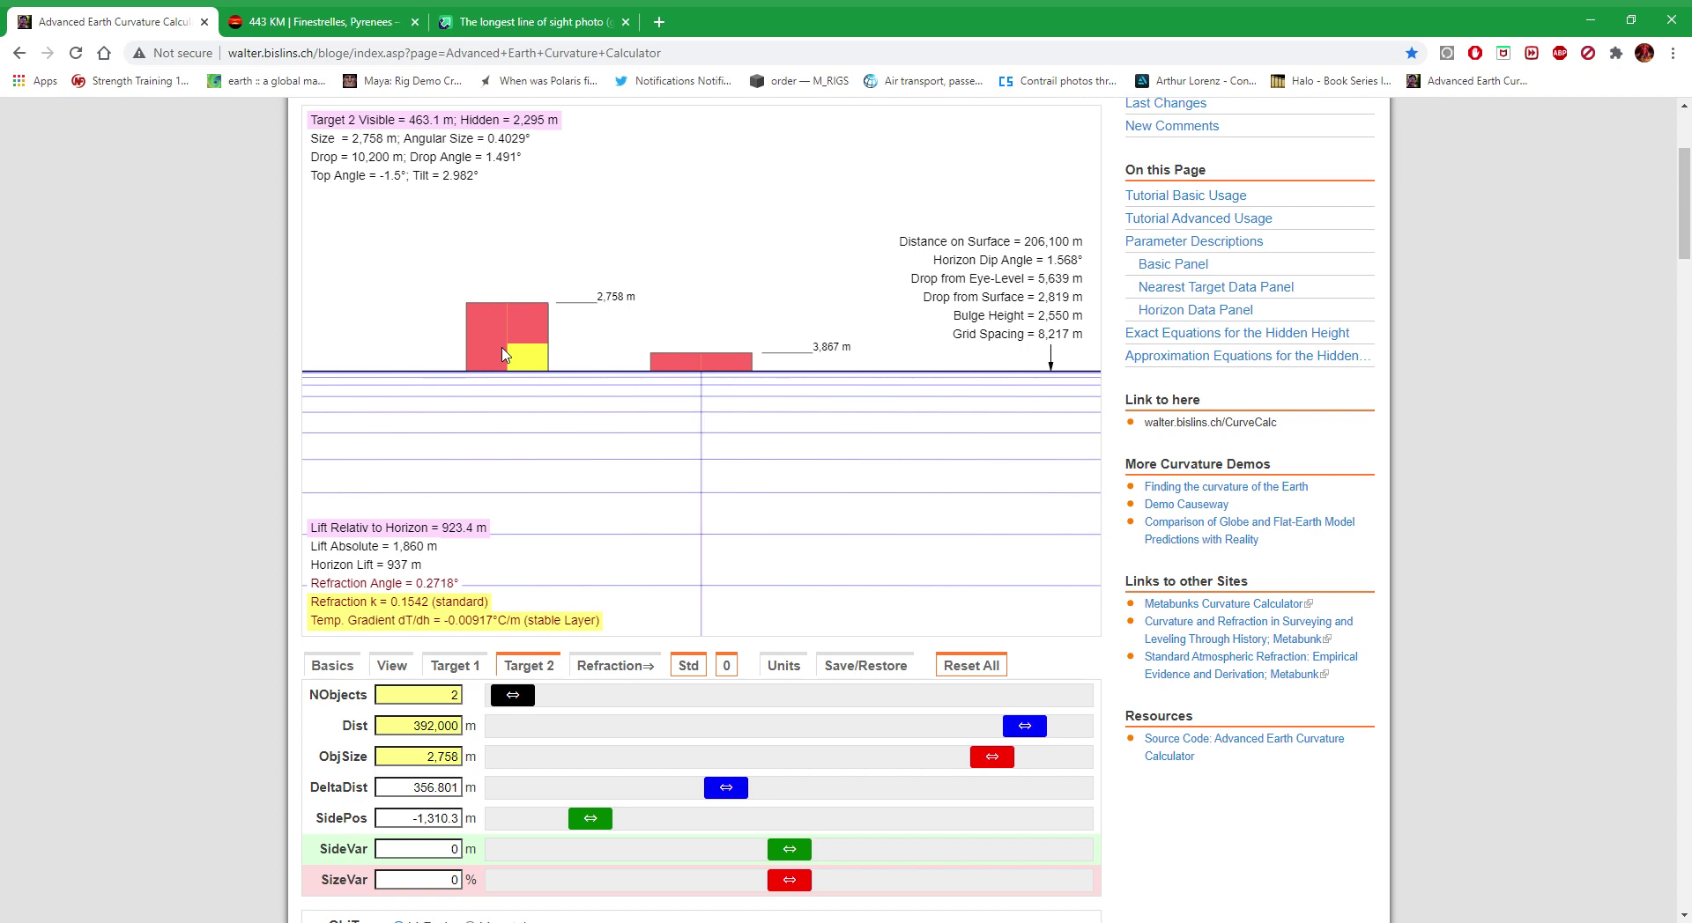
# Set the View zoom focal length to 2,562.45 mm, about a 0.966° field of view
pyautogui.click(538, 19)
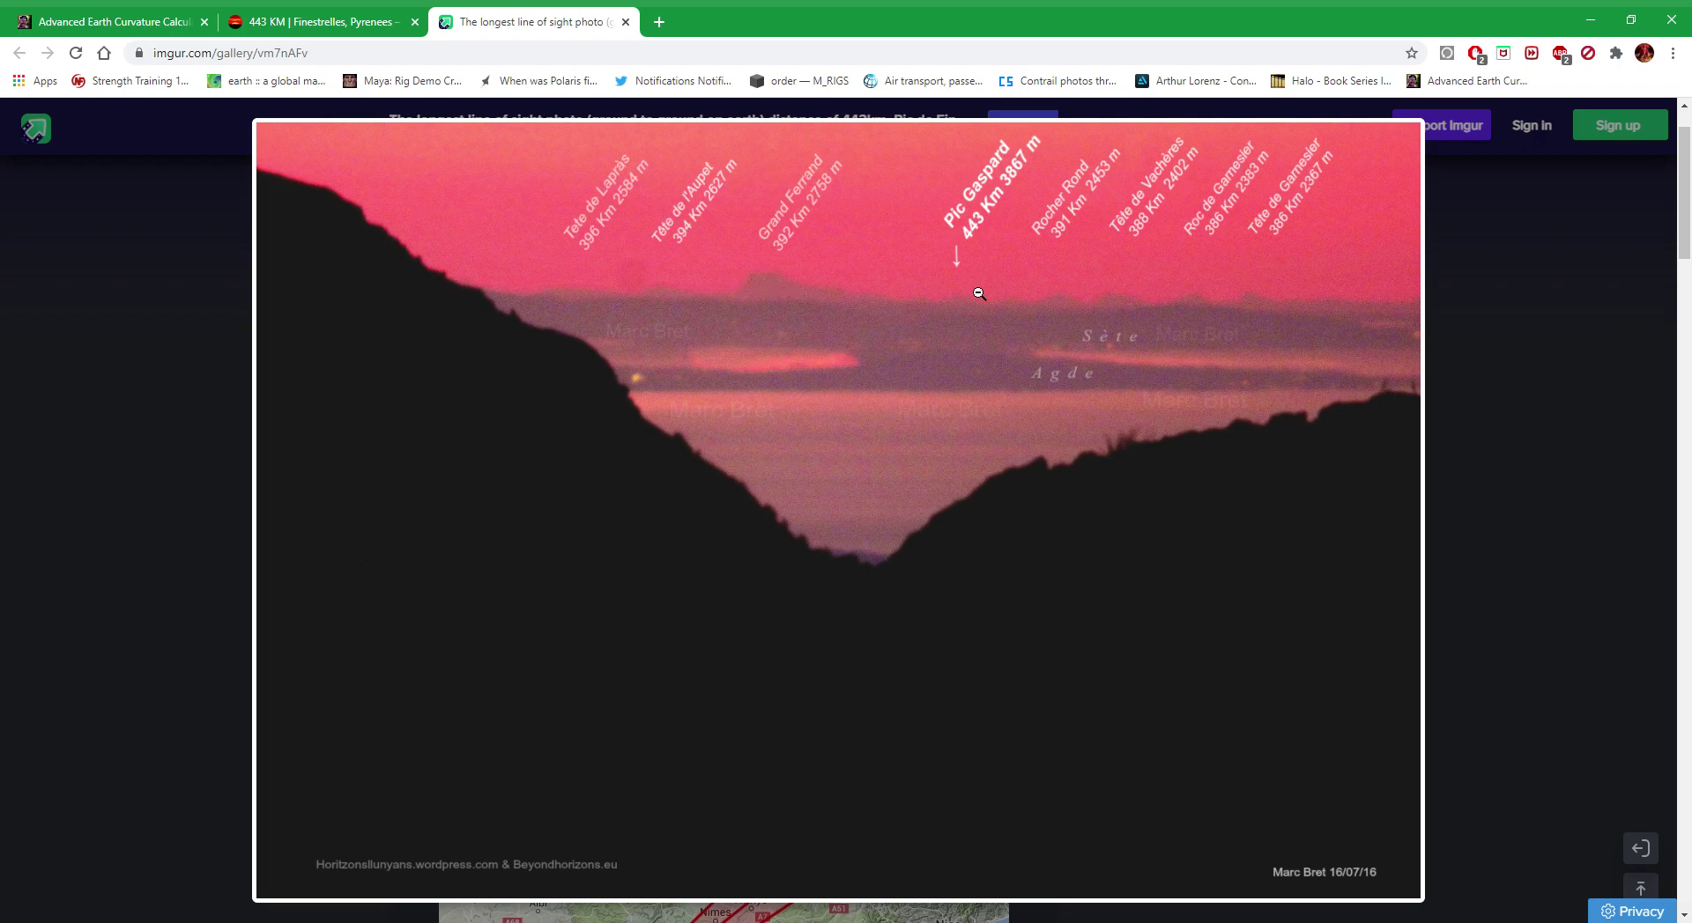
pyautogui.click(341, 19)
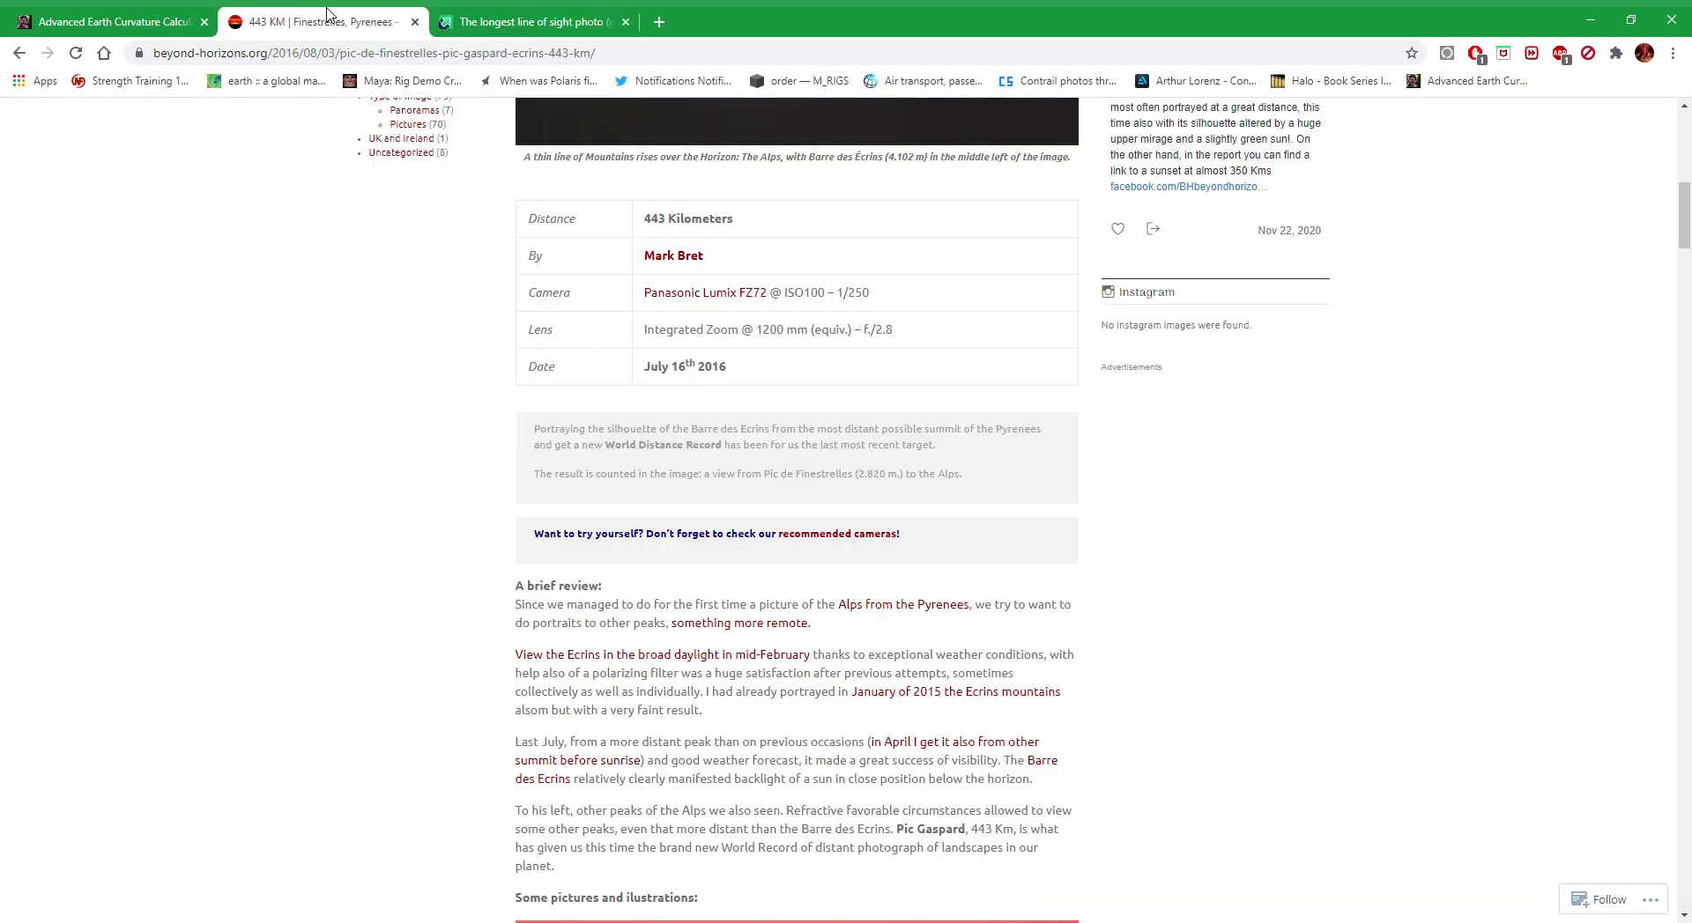
pyautogui.click(107, 13)
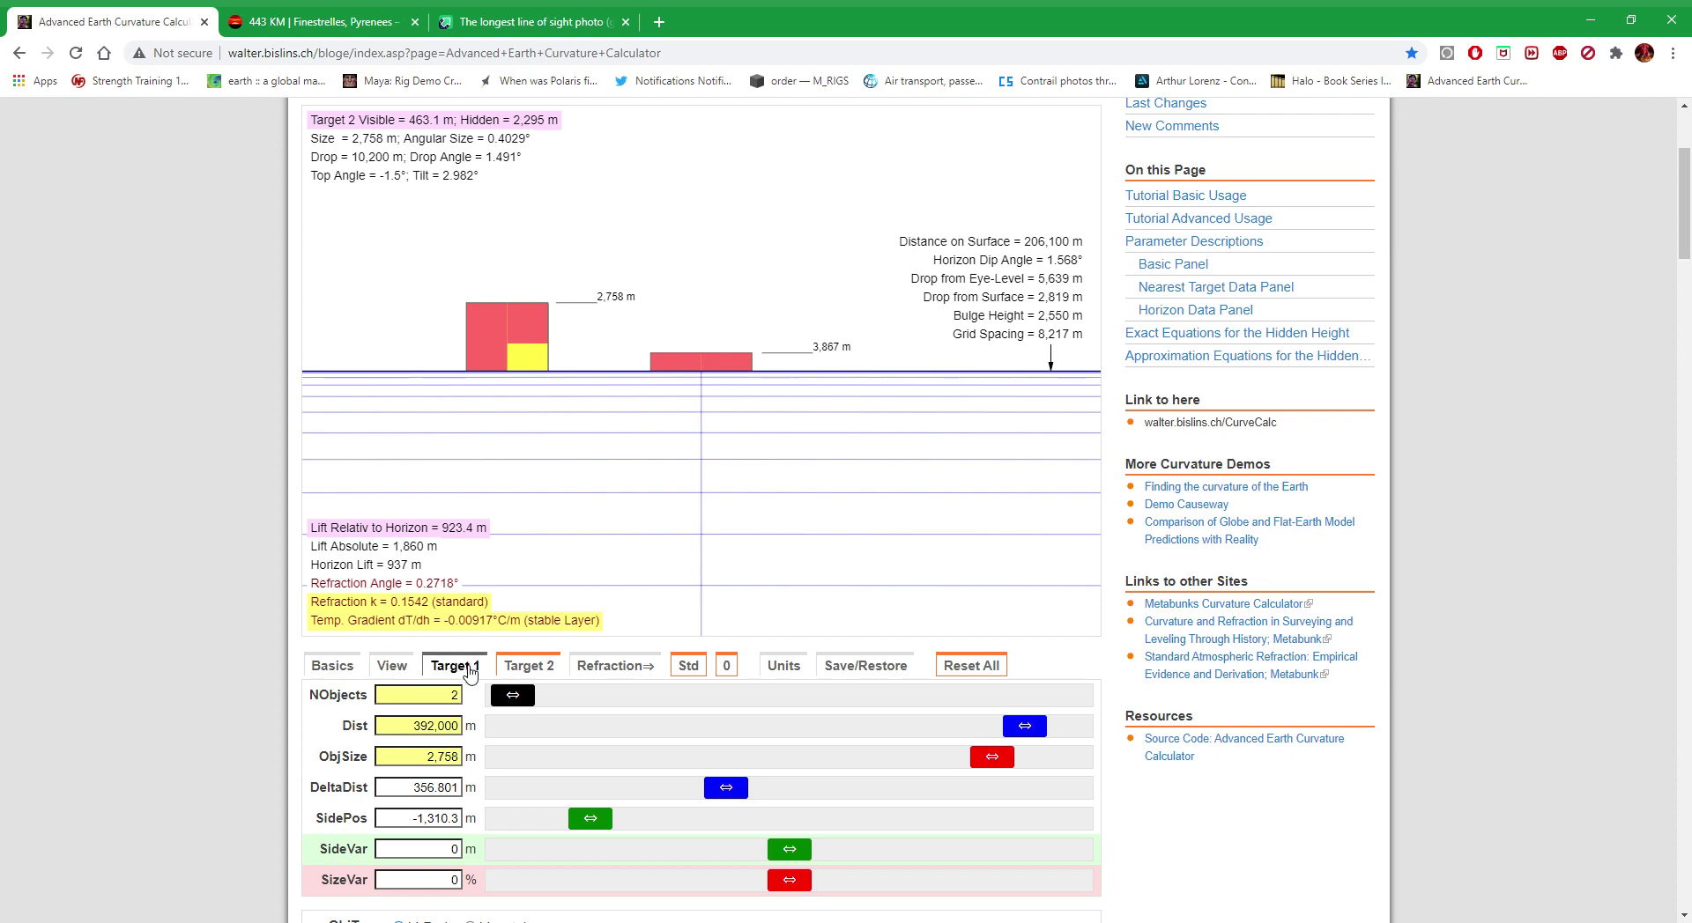
pyautogui.click(392, 666)
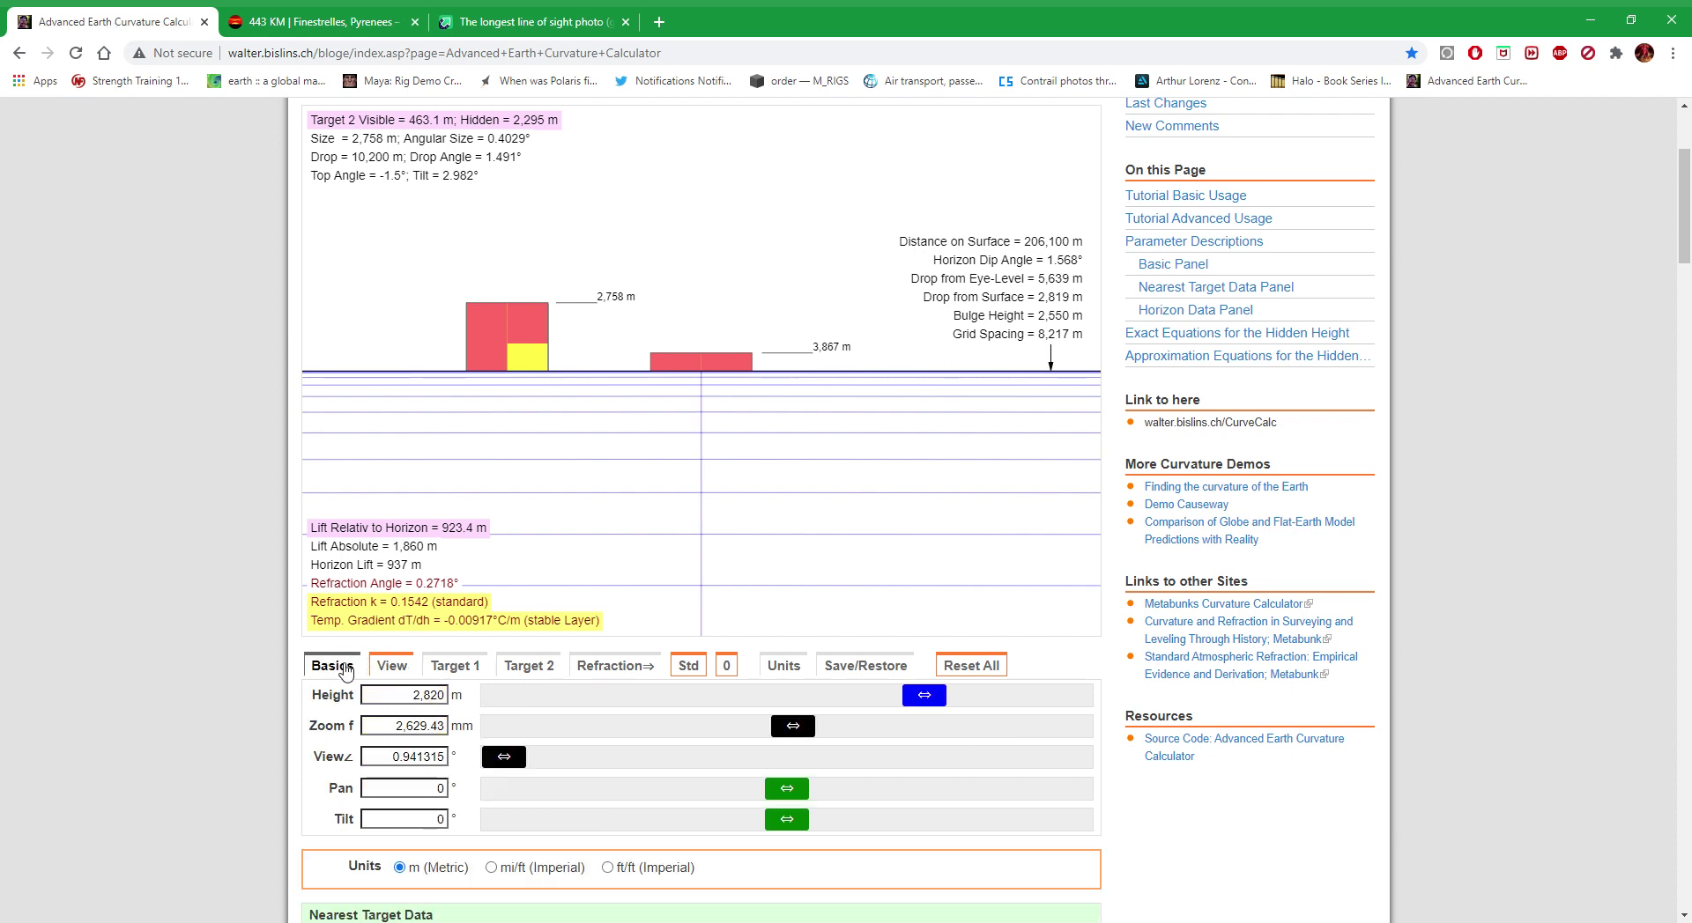
pyautogui.moveTo(793, 730)
pyautogui.mouseDown()
pyautogui.moveTo(877, 742)
pyautogui.moveTo(509, 718)
pyautogui.moveTo(852, 745)
pyautogui.moveTo(799, 738)
pyautogui.mouseUp()
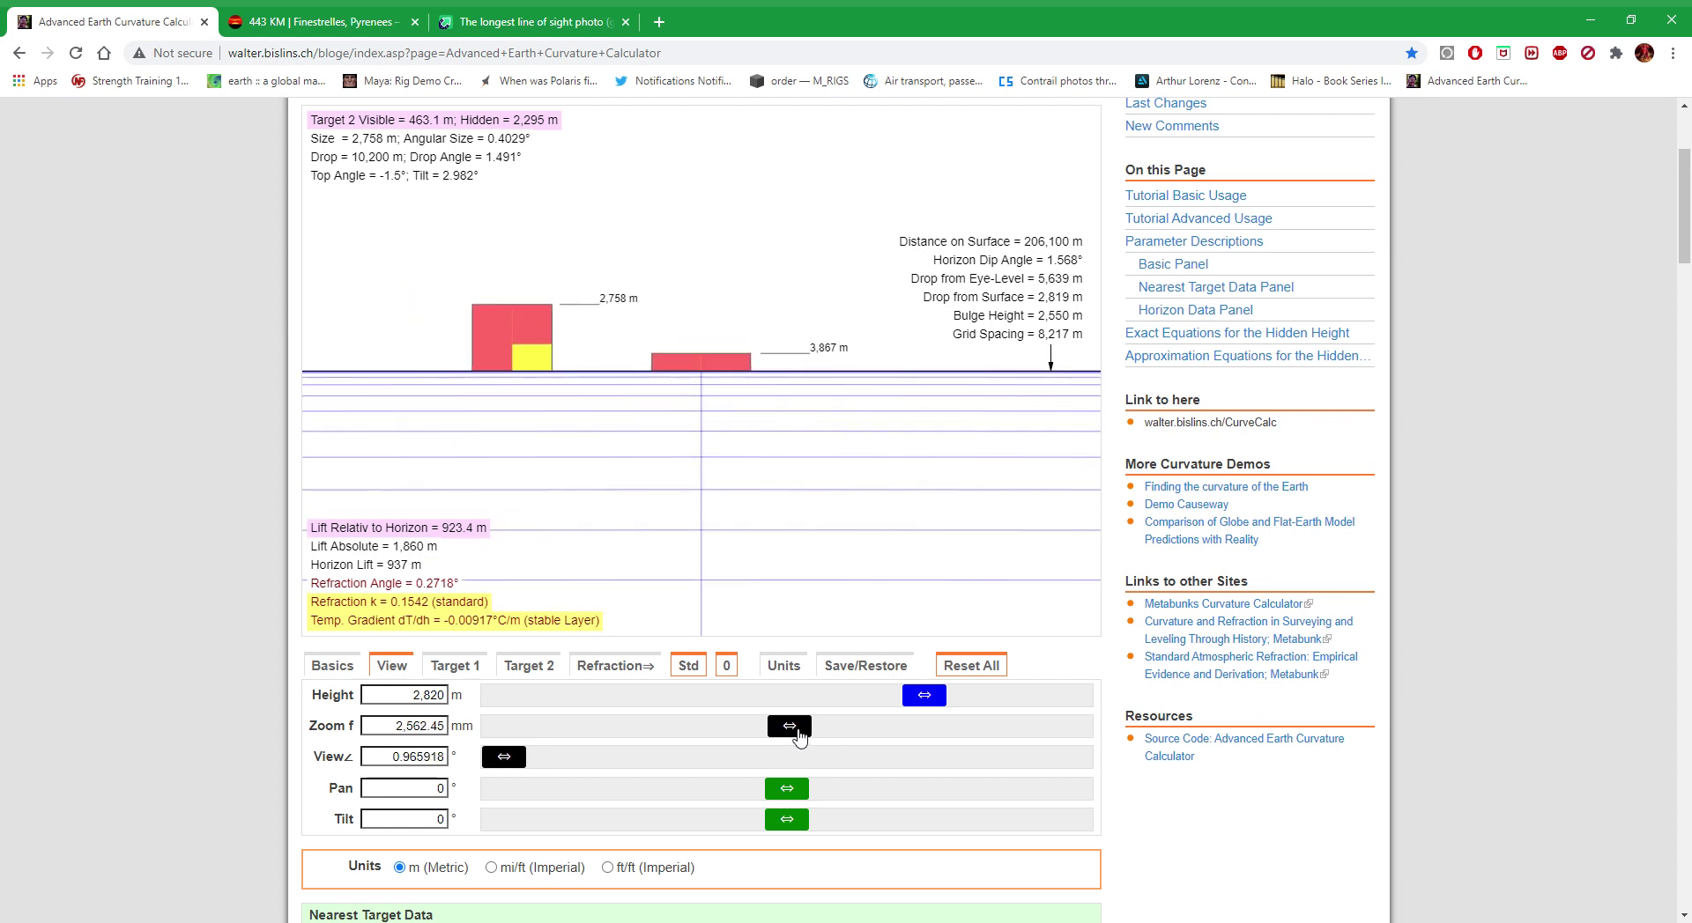
# Browse the 443 km Finestrelles post's wide-angle, before-sunrise and after-sunrise photos
pyautogui.click(327, 21)
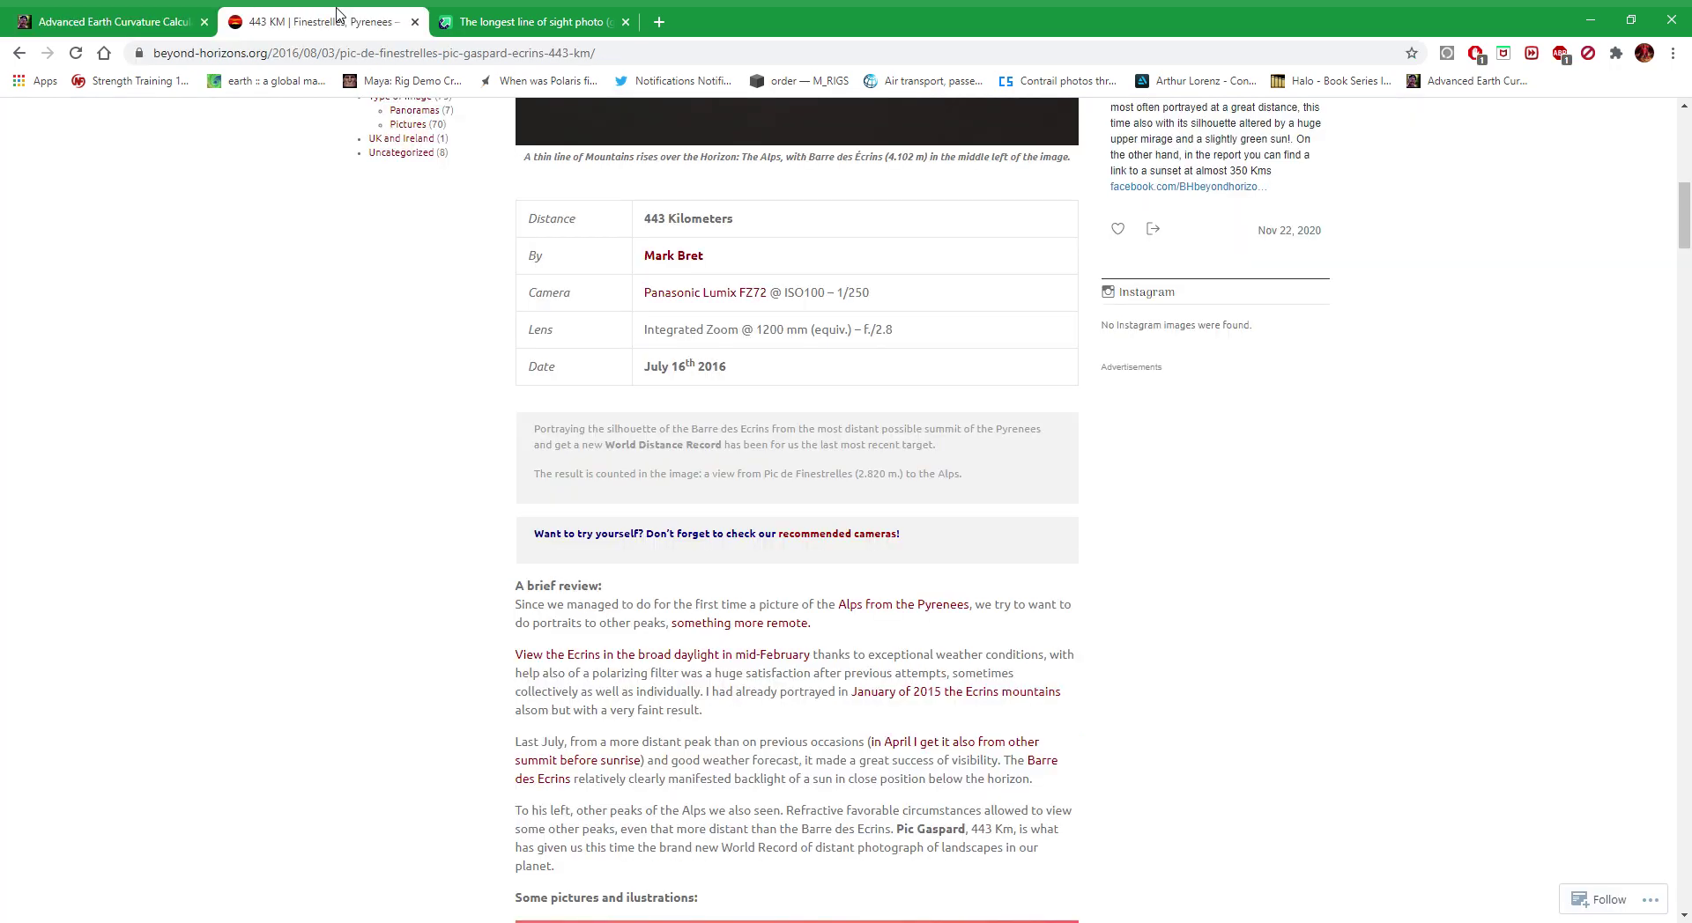
pyautogui.scroll(3, 379, 559)
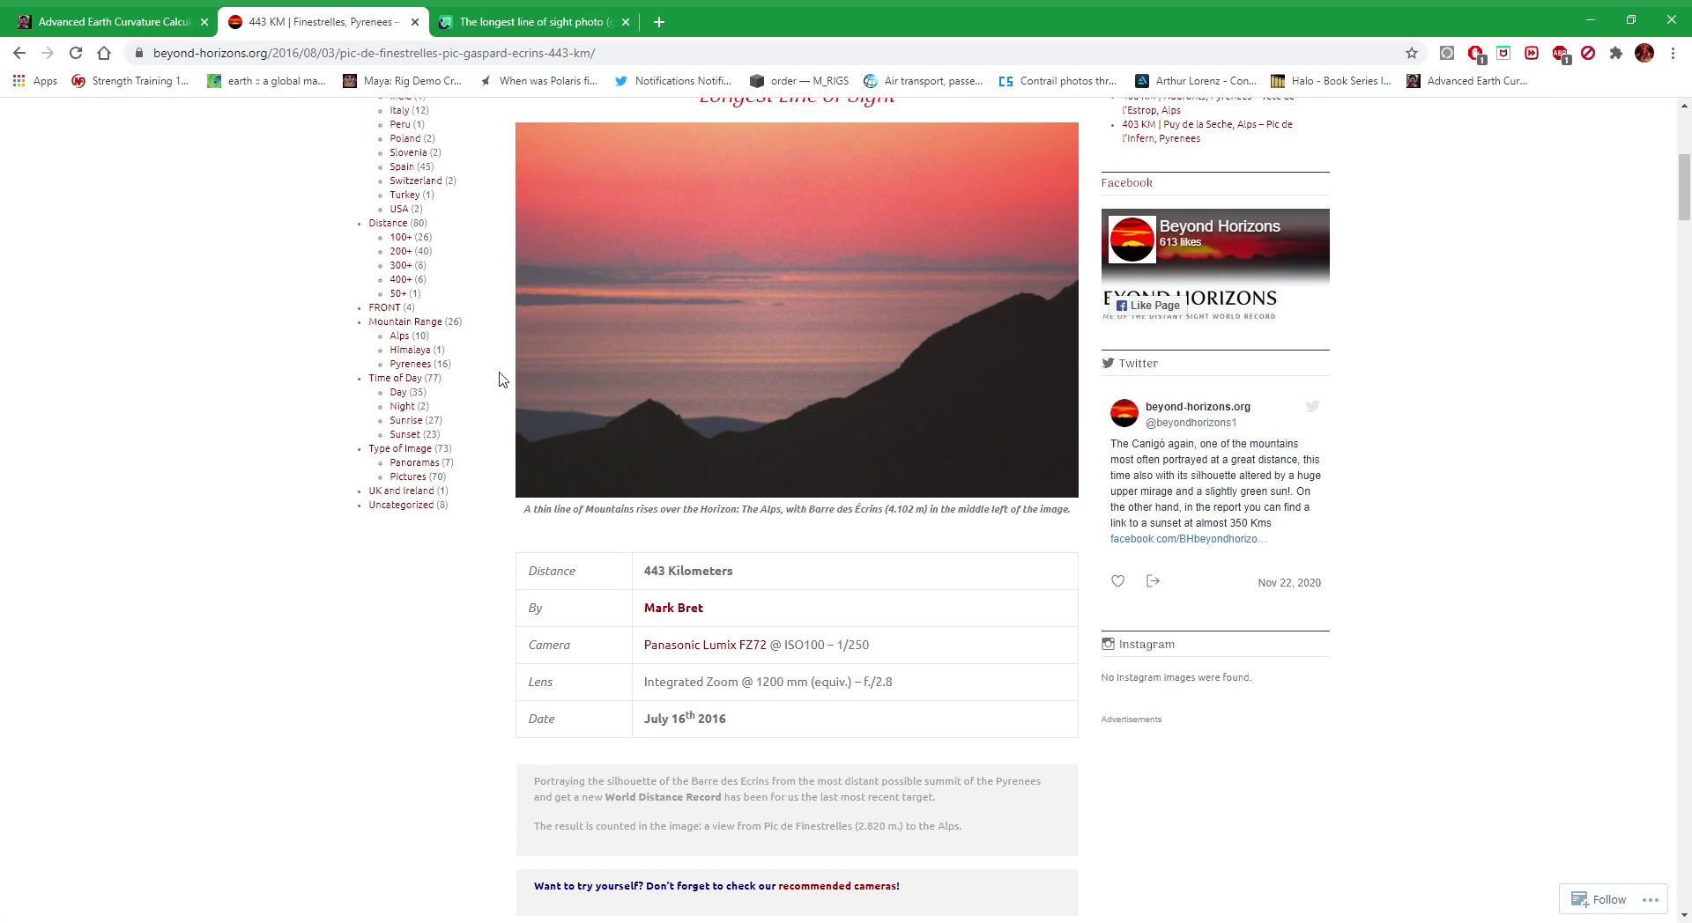
pyautogui.scroll(-20, 511, 500)
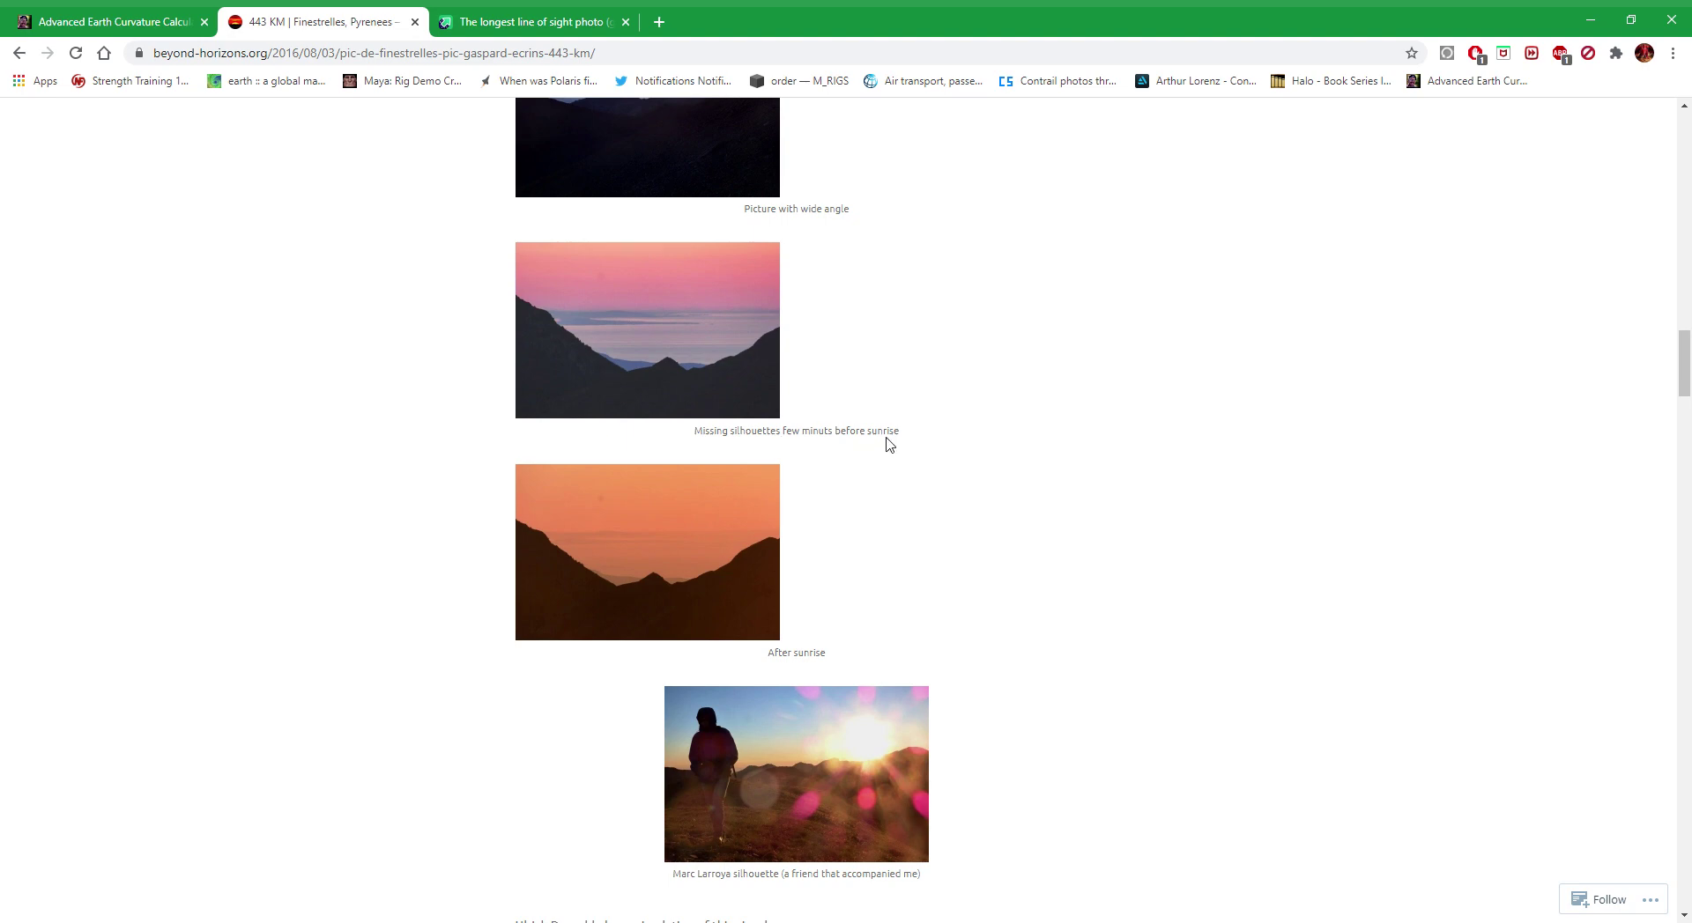
pyautogui.scroll(2, 626, 551)
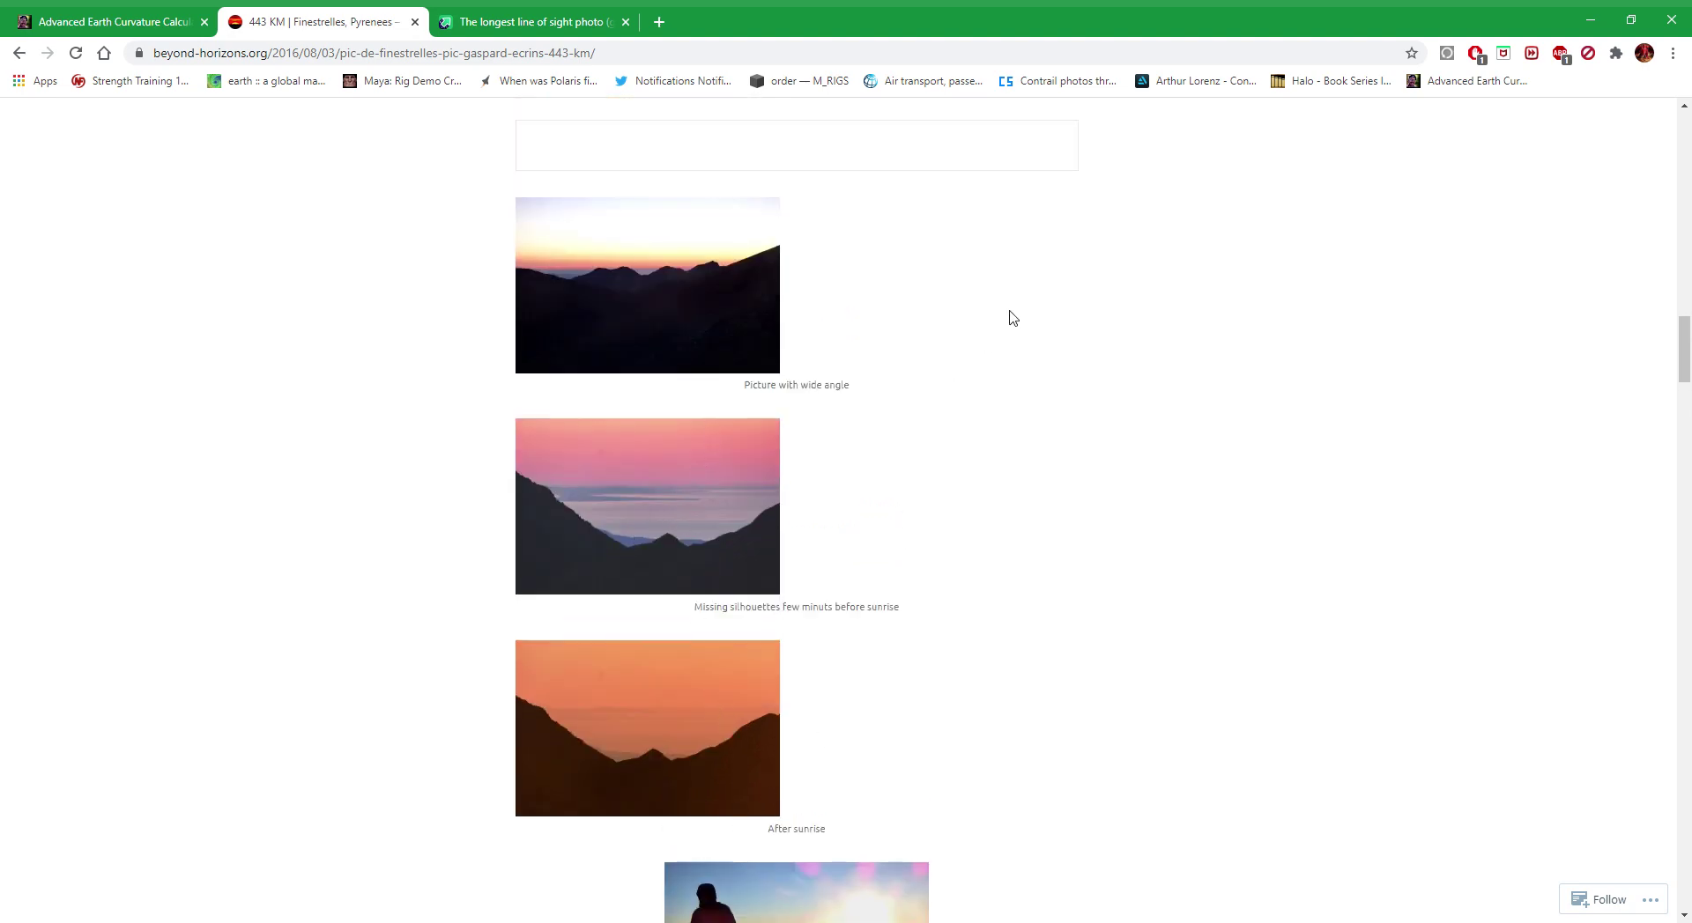
# Drop refraction to about 0.081, then raise it to 0.150765, leaving 443.3 m visible
pyautogui.click(529, 21)
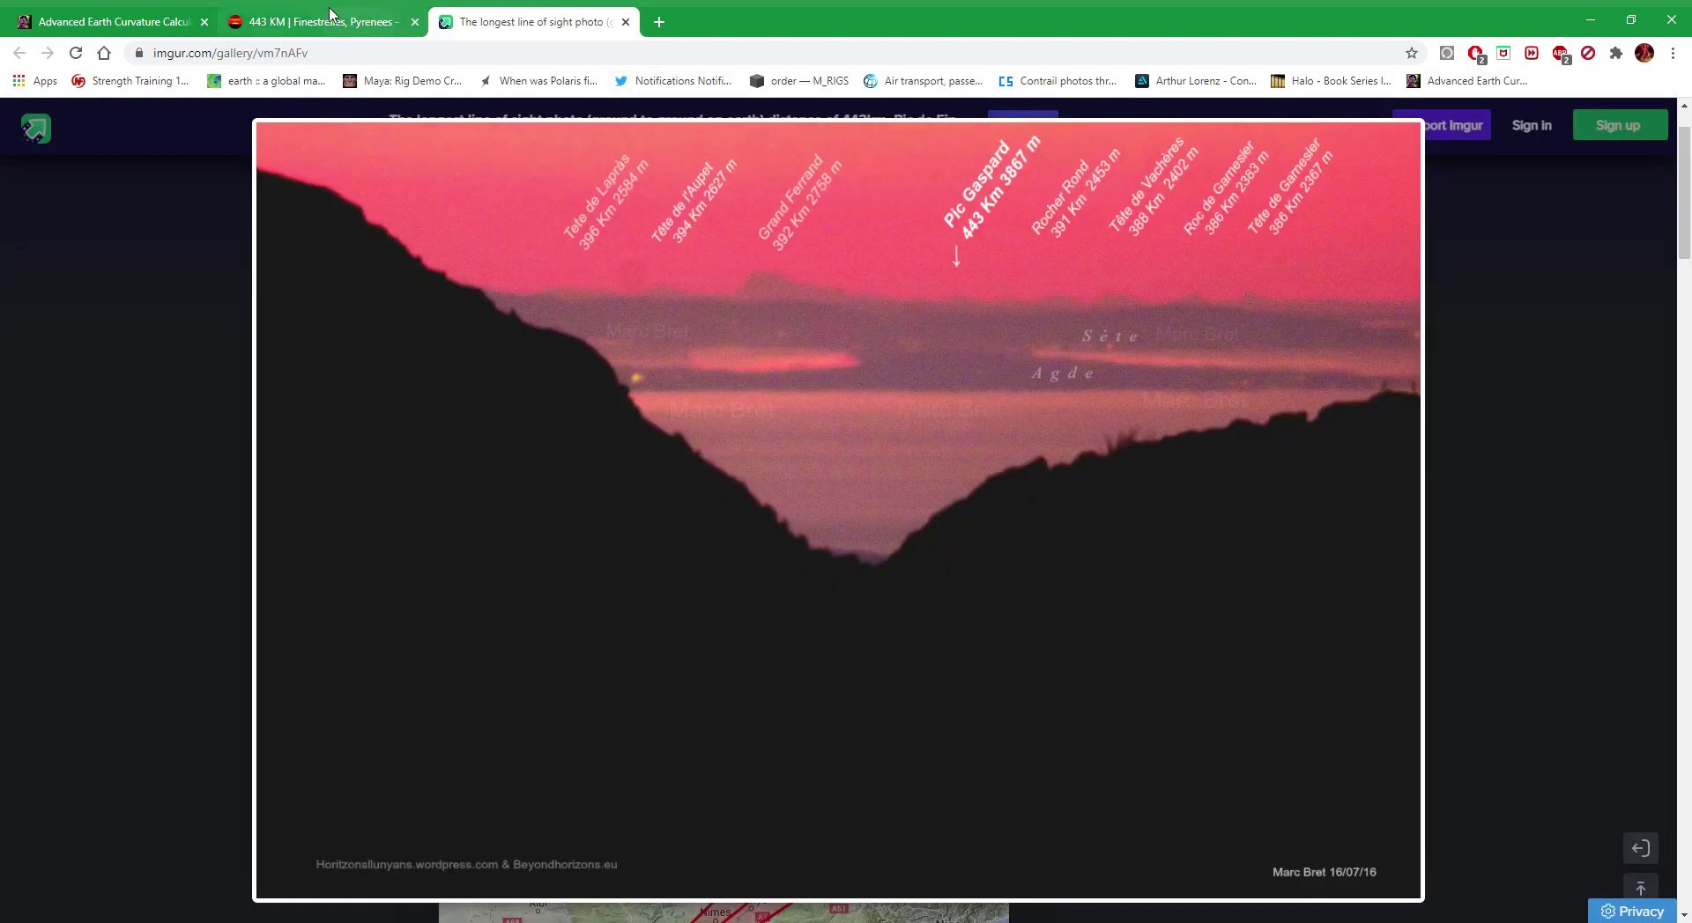
pyautogui.click(353, 21)
pyautogui.click(149, 14)
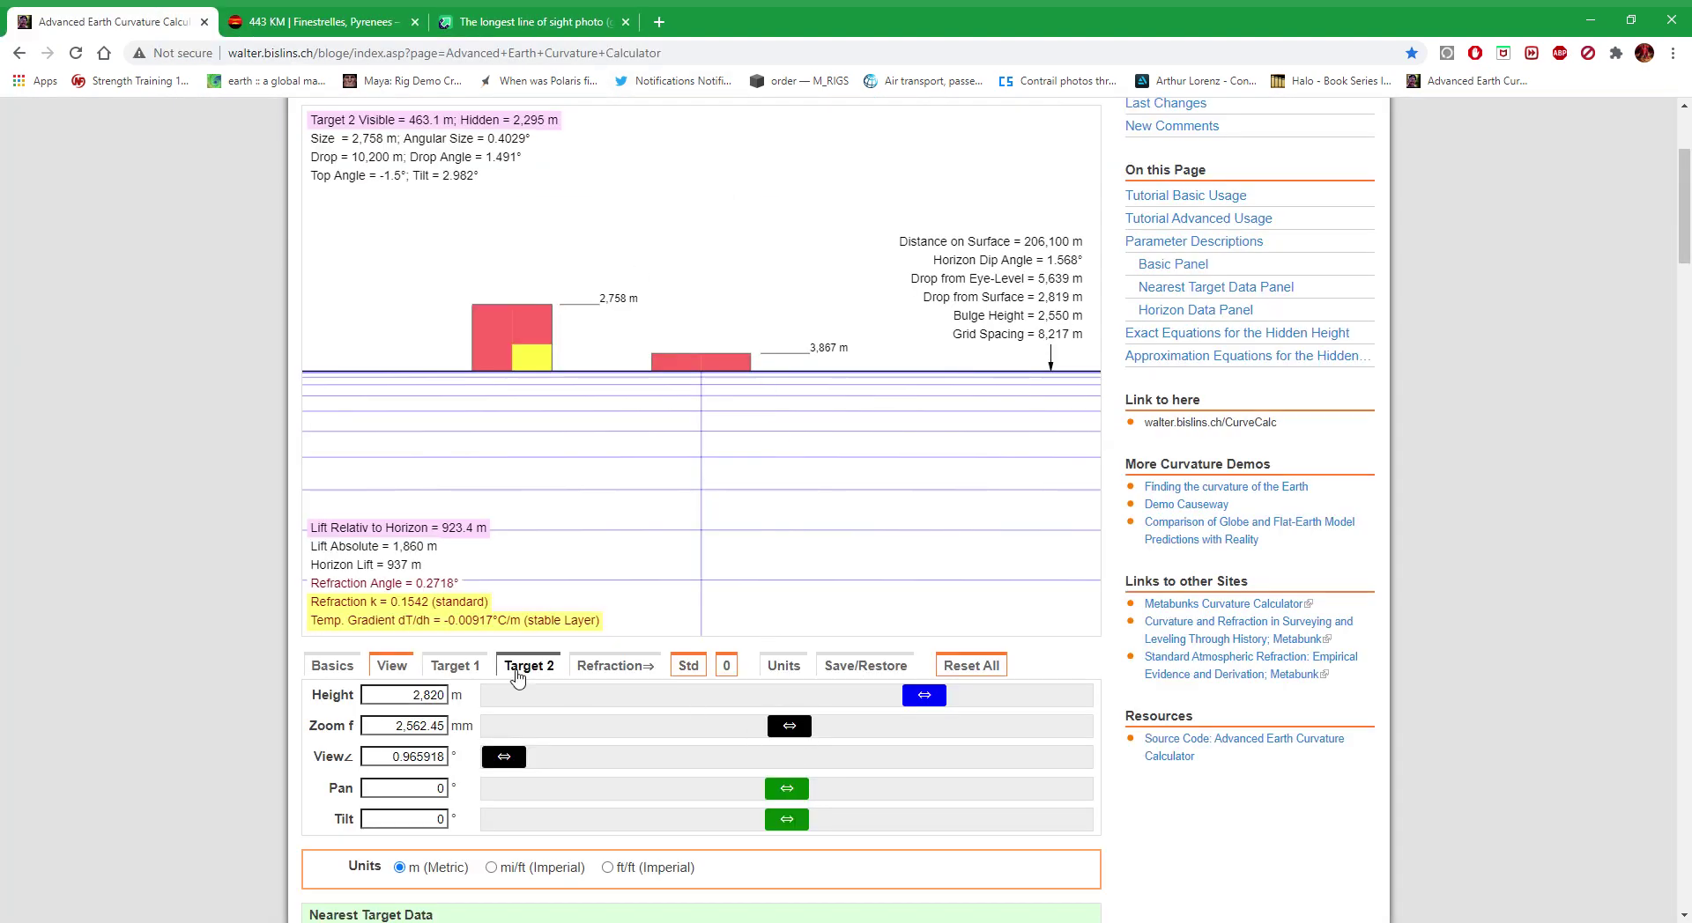
pyautogui.click(332, 666)
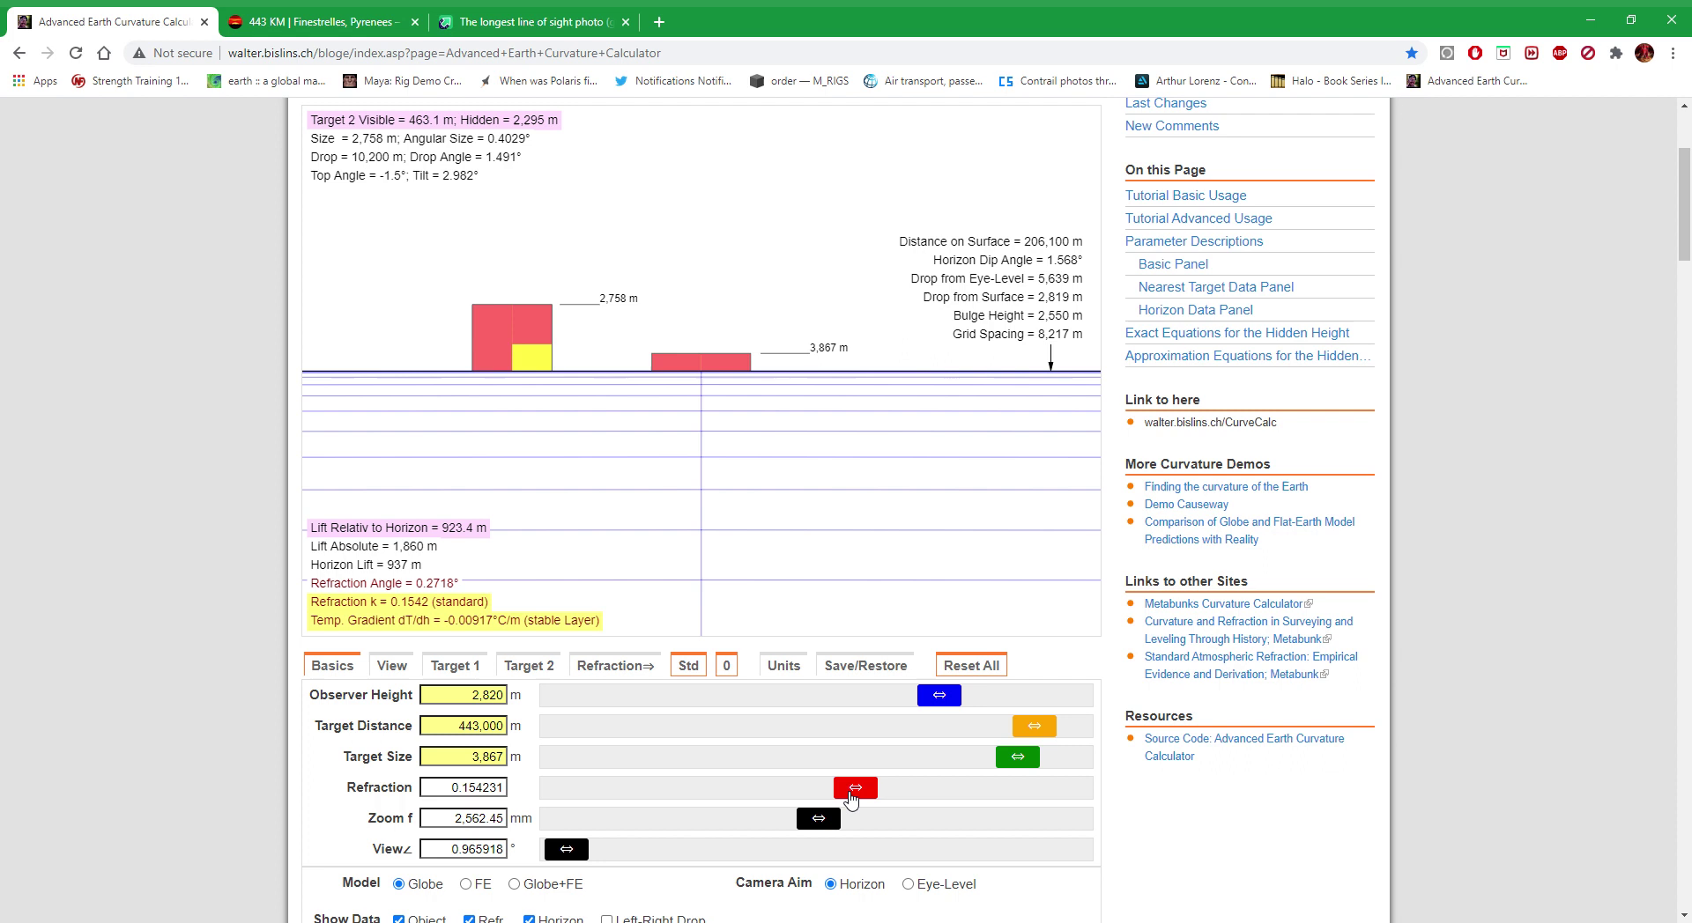
pyautogui.moveTo(847, 797); pyautogui.dragTo(836, 797)
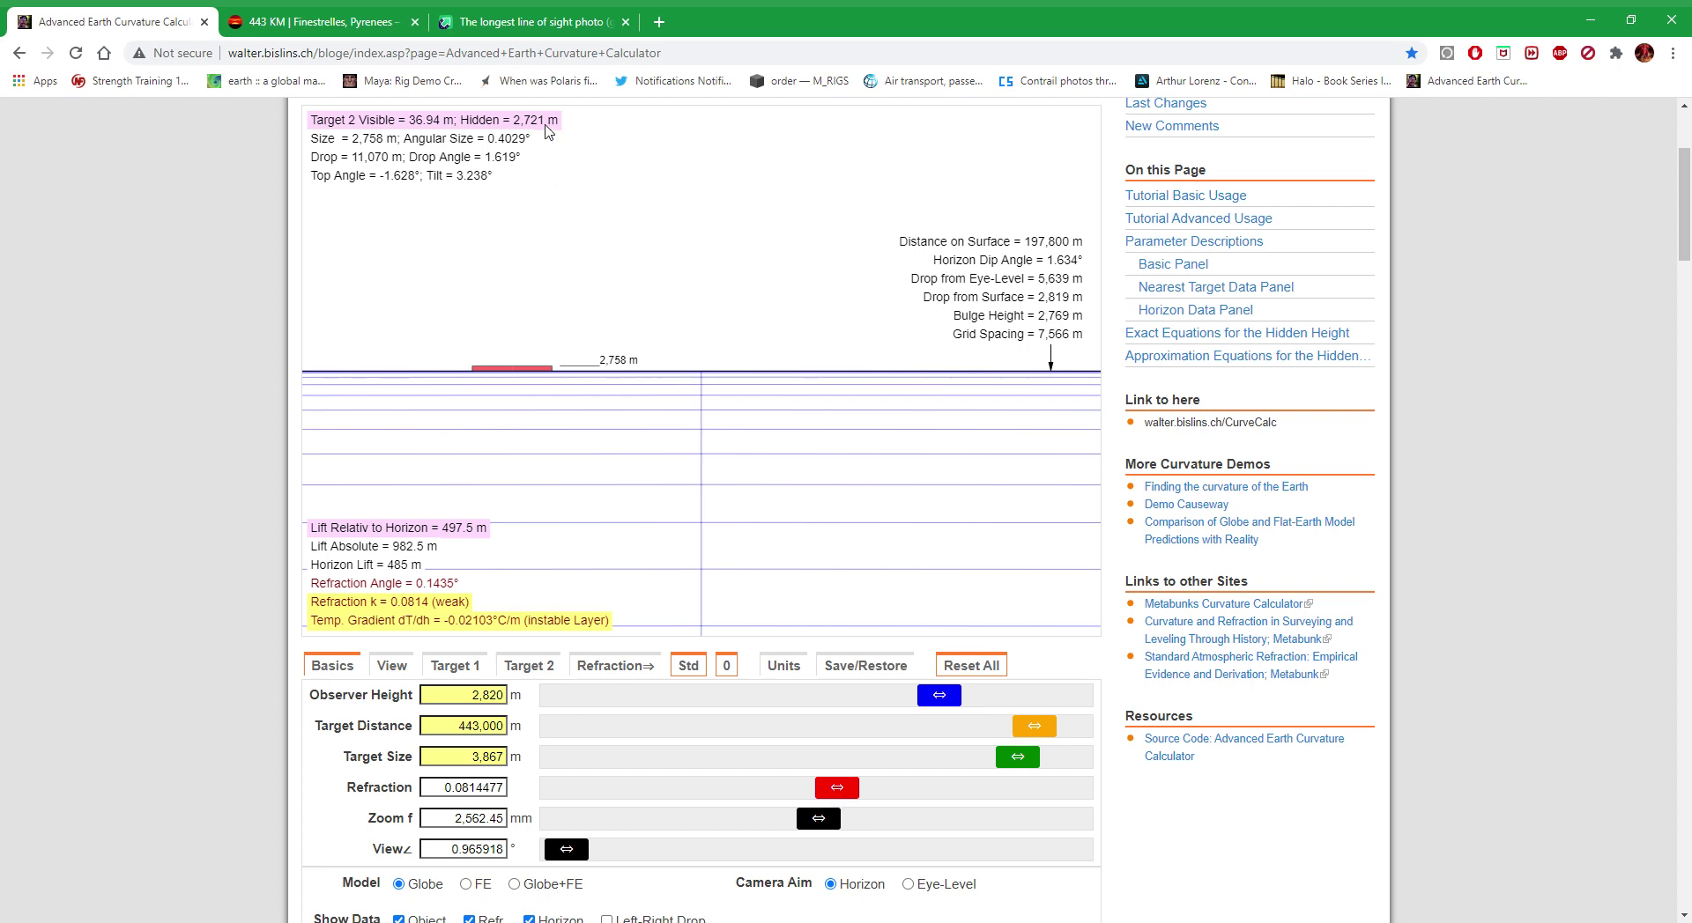
pyautogui.click(555, 19)
pyautogui.click(93, 20)
pyautogui.moveTo(835, 789); pyautogui.dragTo(852, 794)
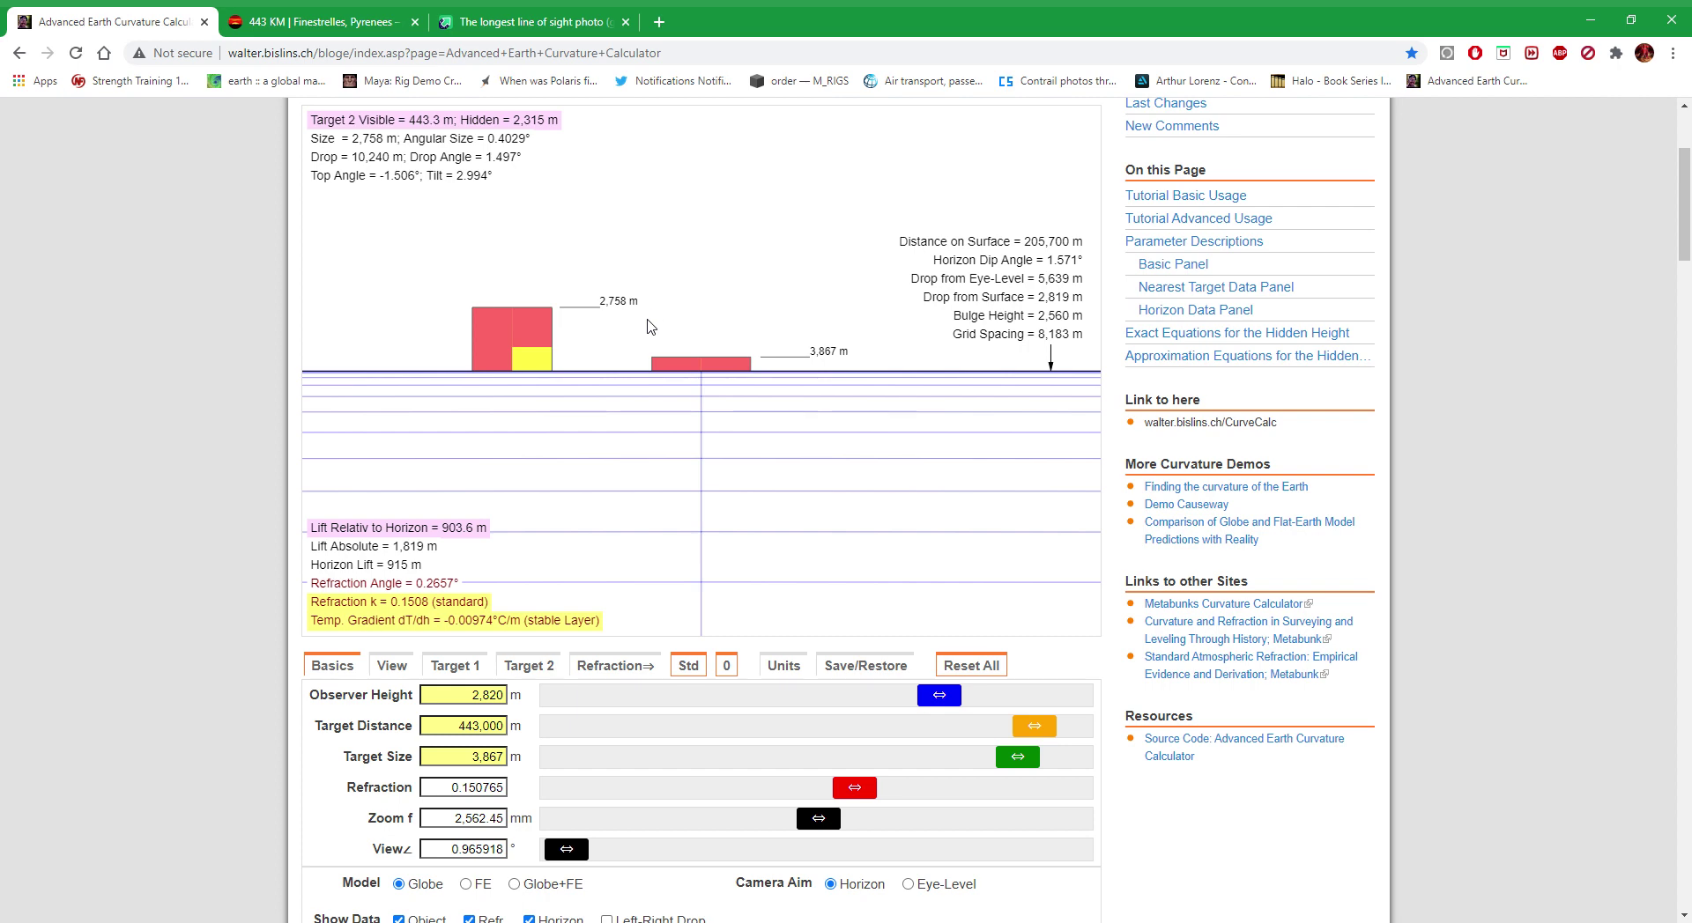
pyautogui.click(539, 21)
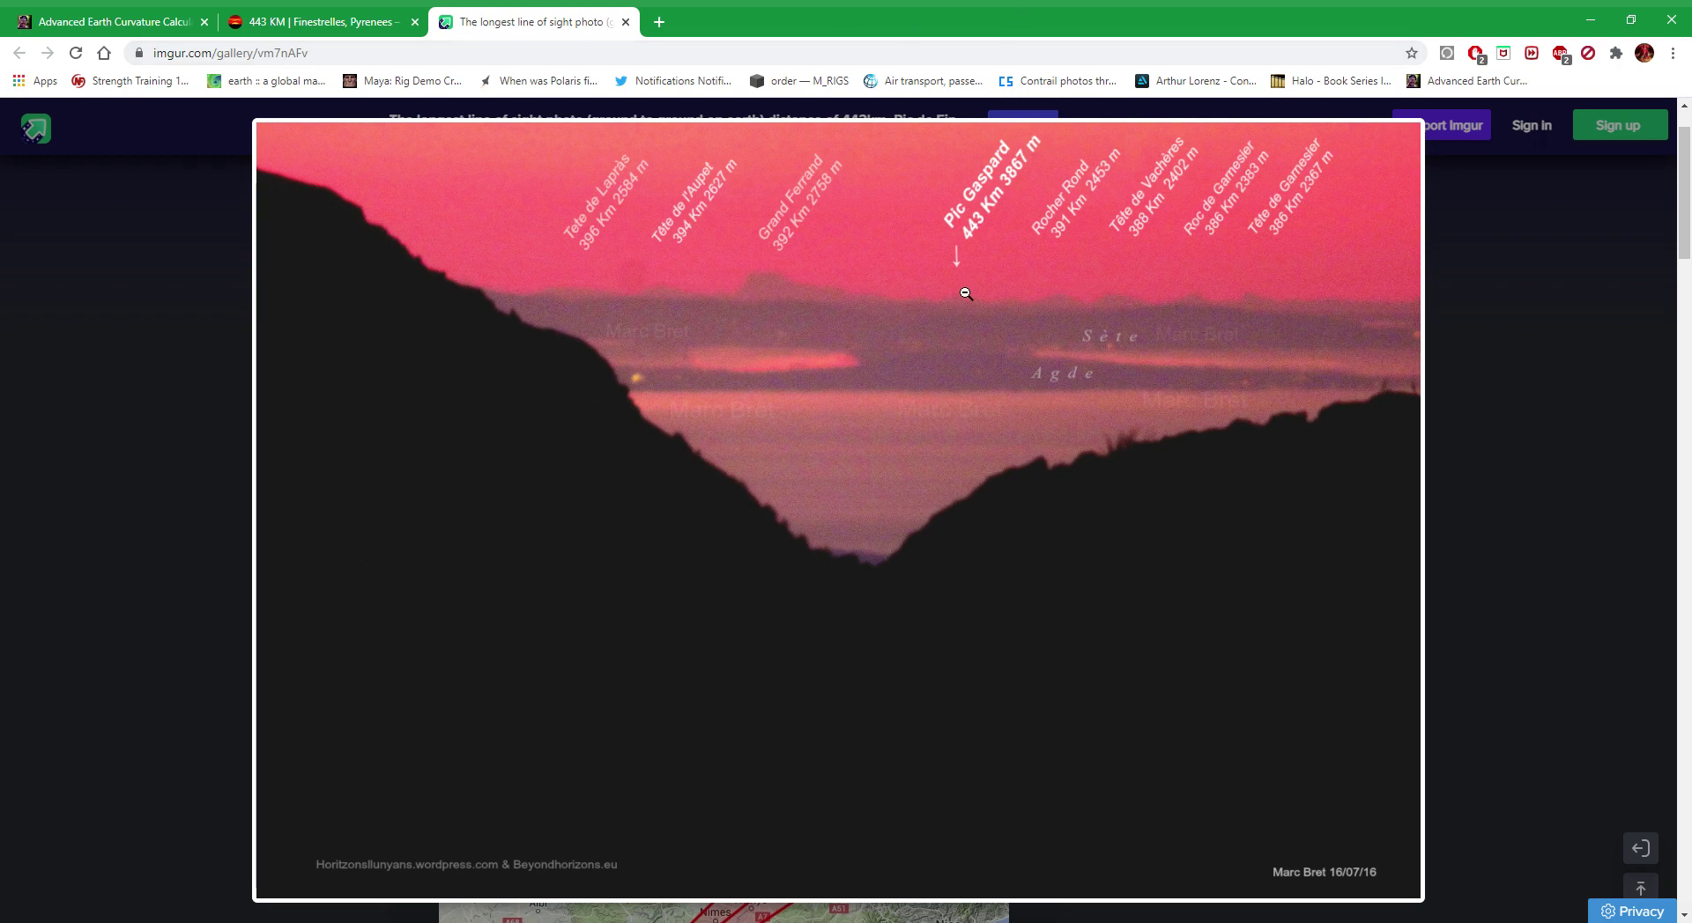
pyautogui.click(150, 18)
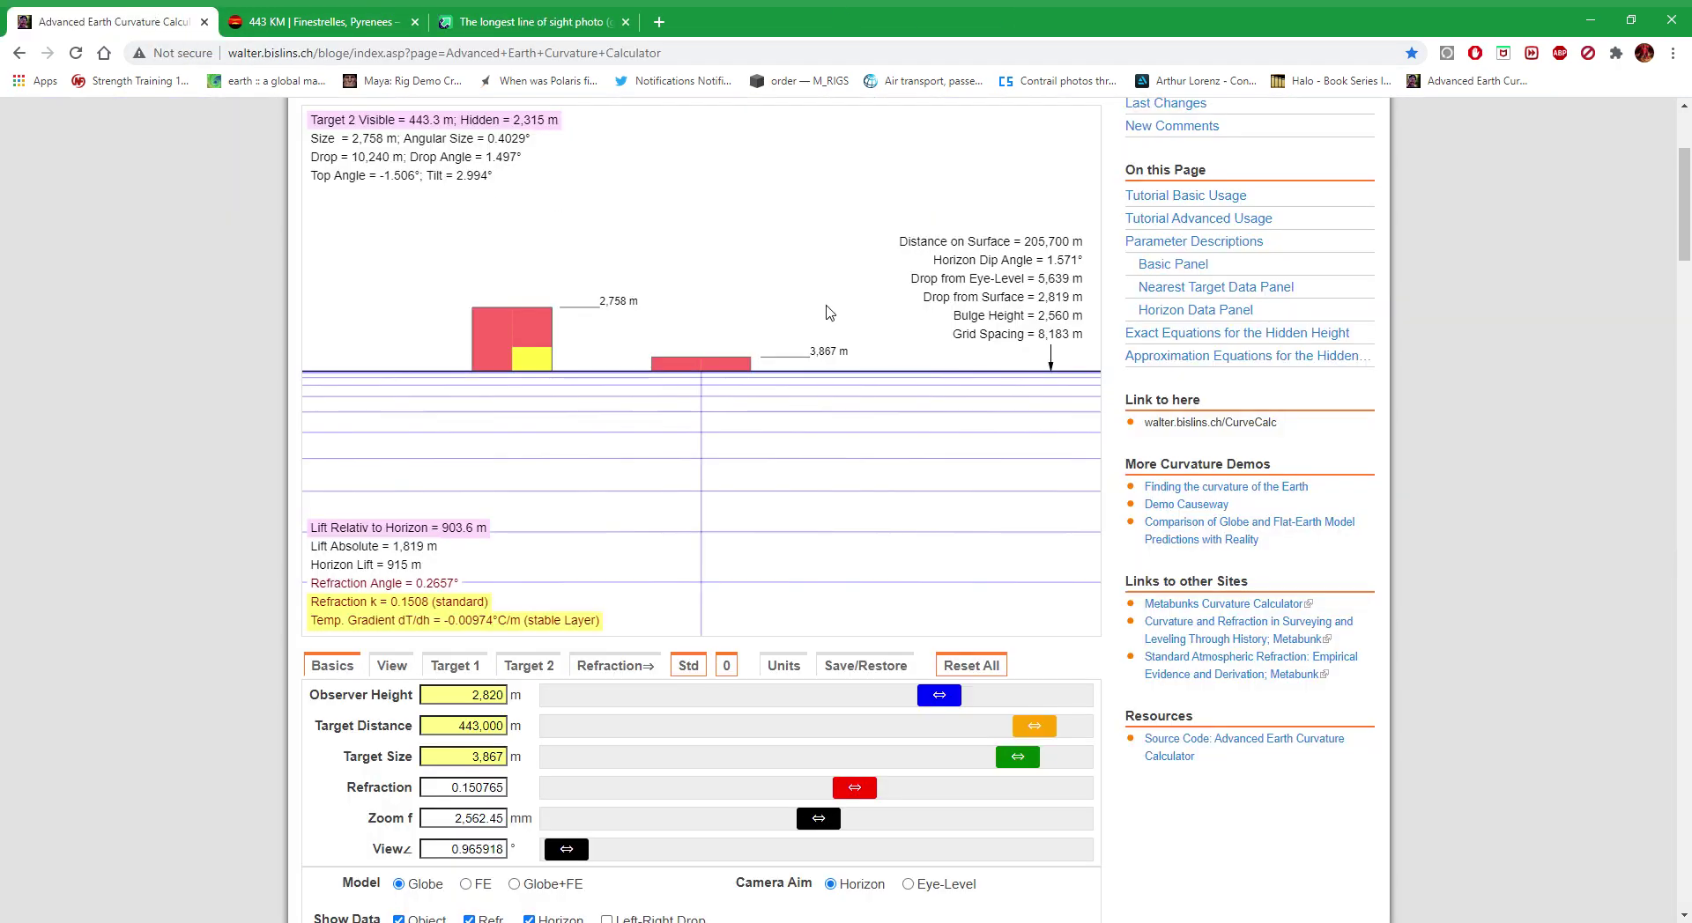